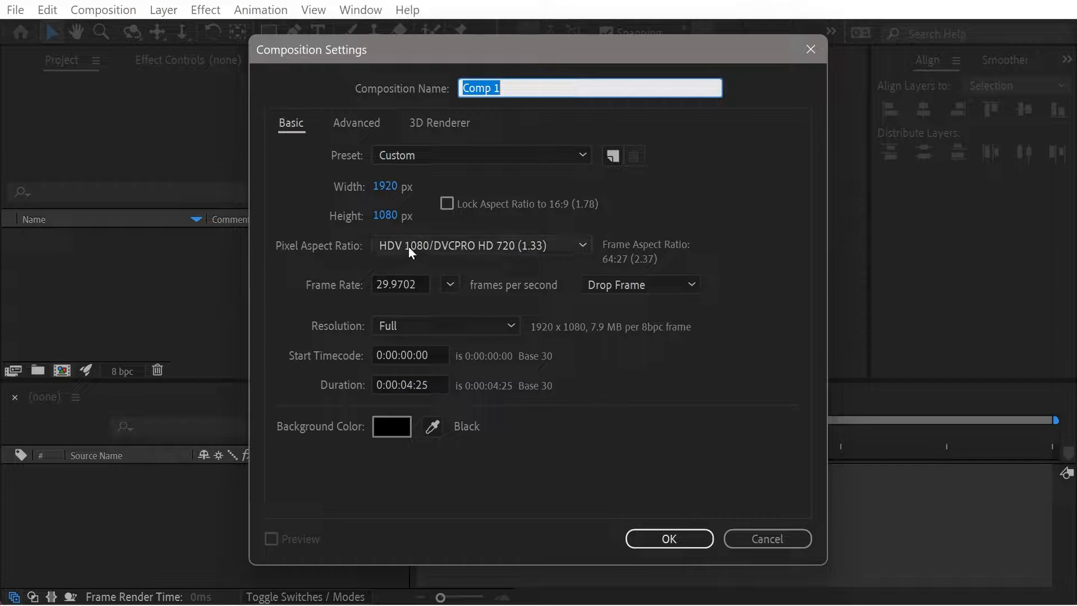
Step: Create the 1920 x 1080 composition Comp 1 and add a comp-sized royal blue solid layer to it
click(661, 533)
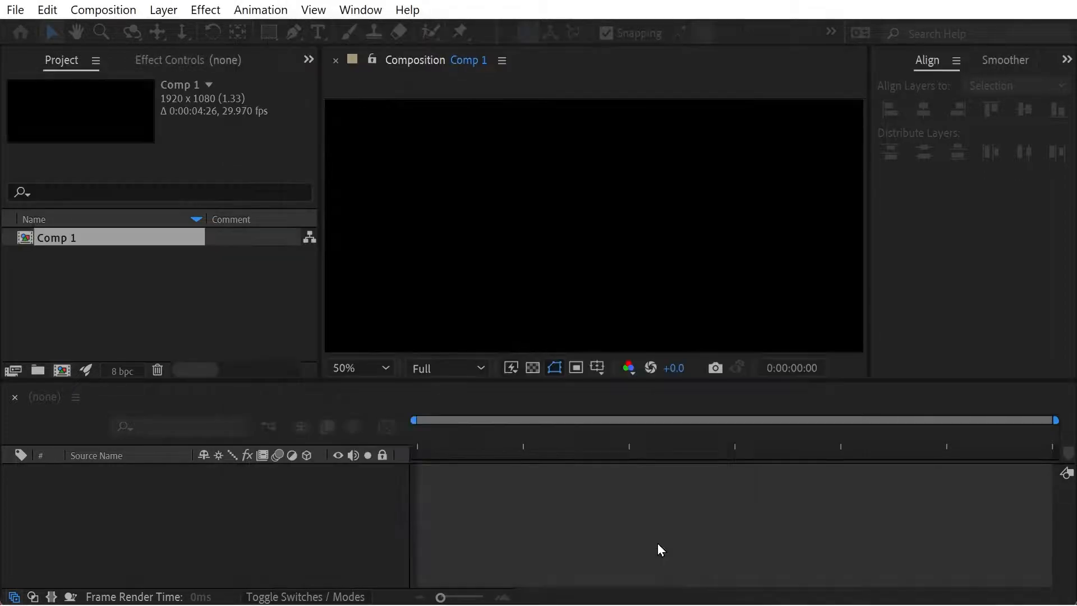
right_click(123, 497)
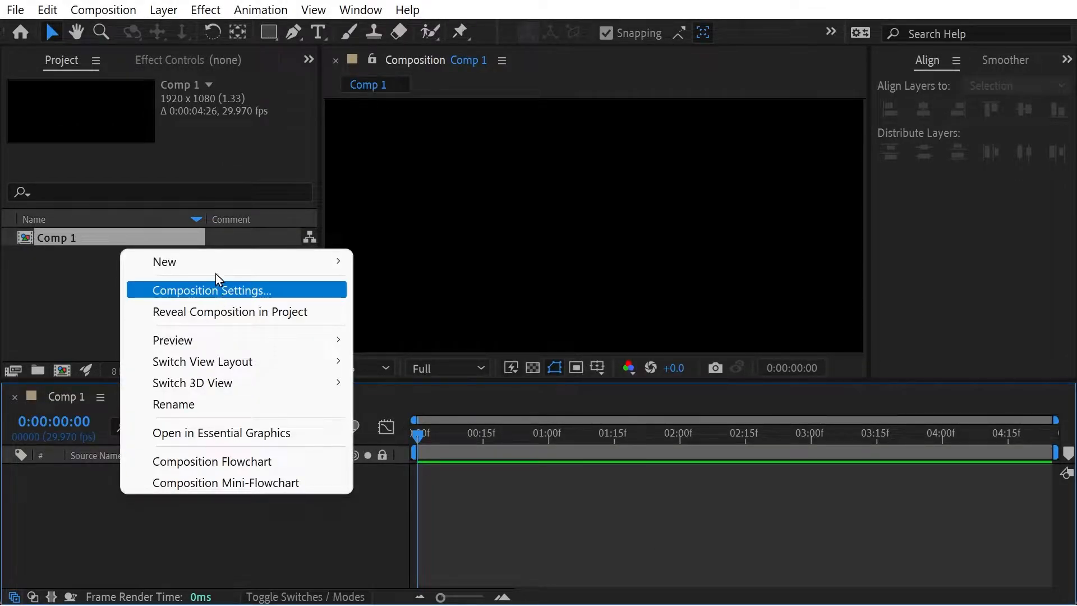
mouse_move(217, 265)
click(402, 312)
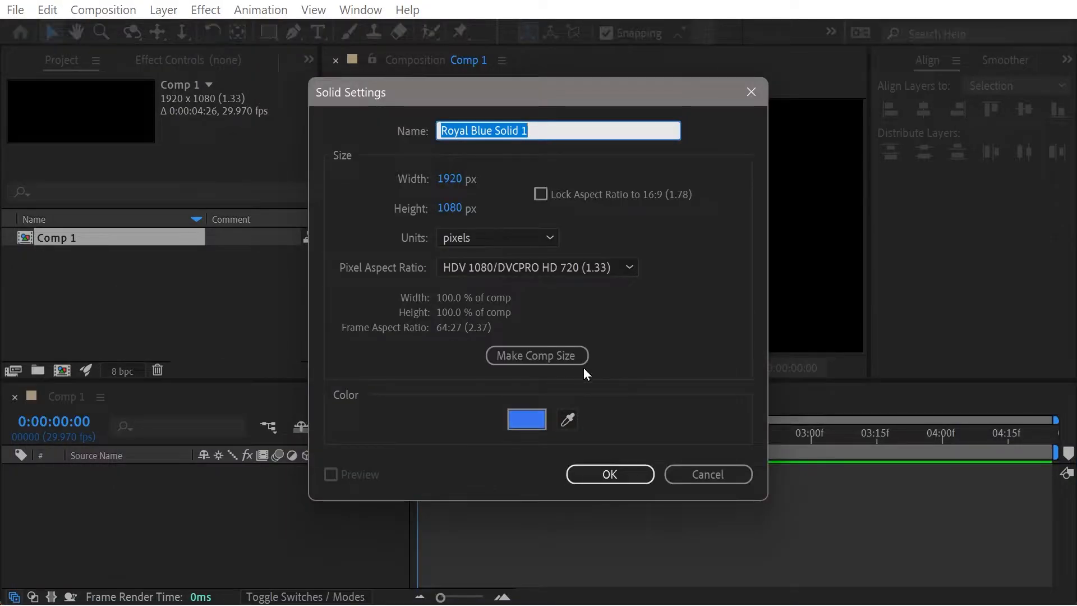
click(598, 475)
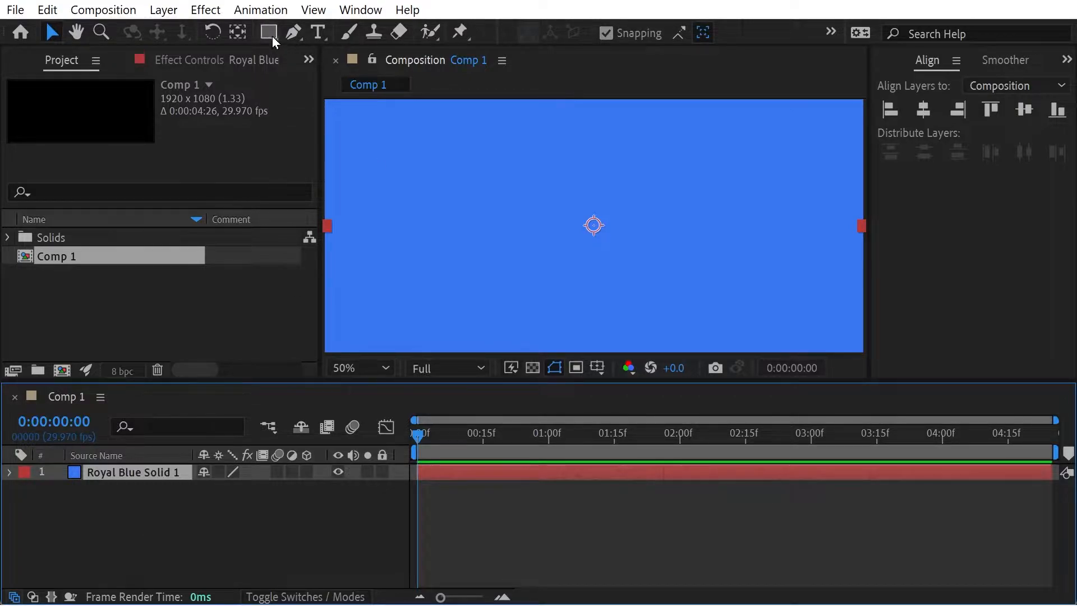
Step: Choose the Star tool as the shape for masking the blue solid
drag(270, 32, 348, 90)
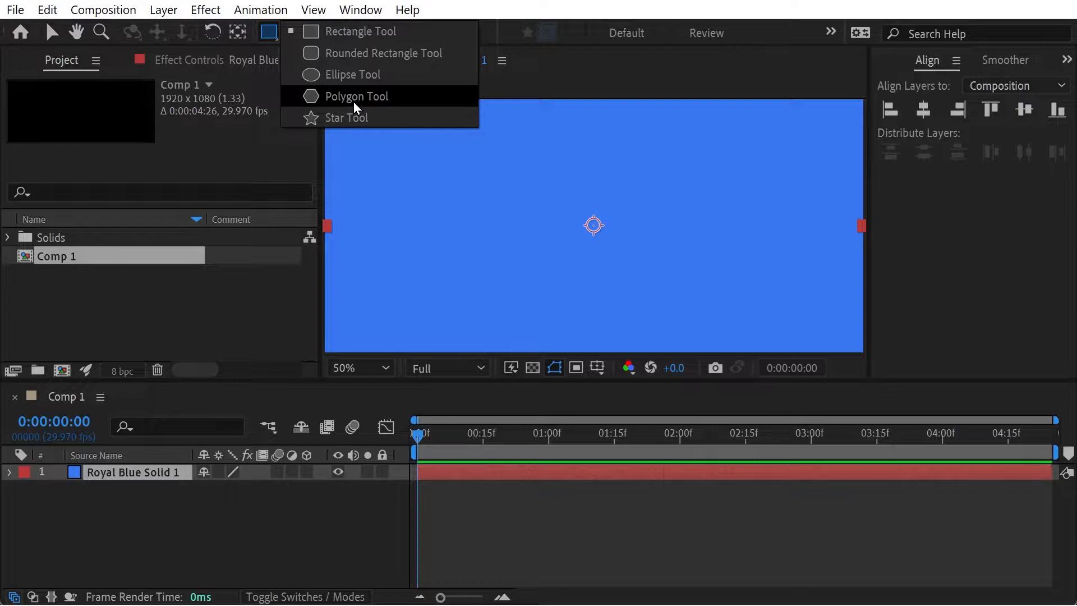
drag(413, 88, 345, 120)
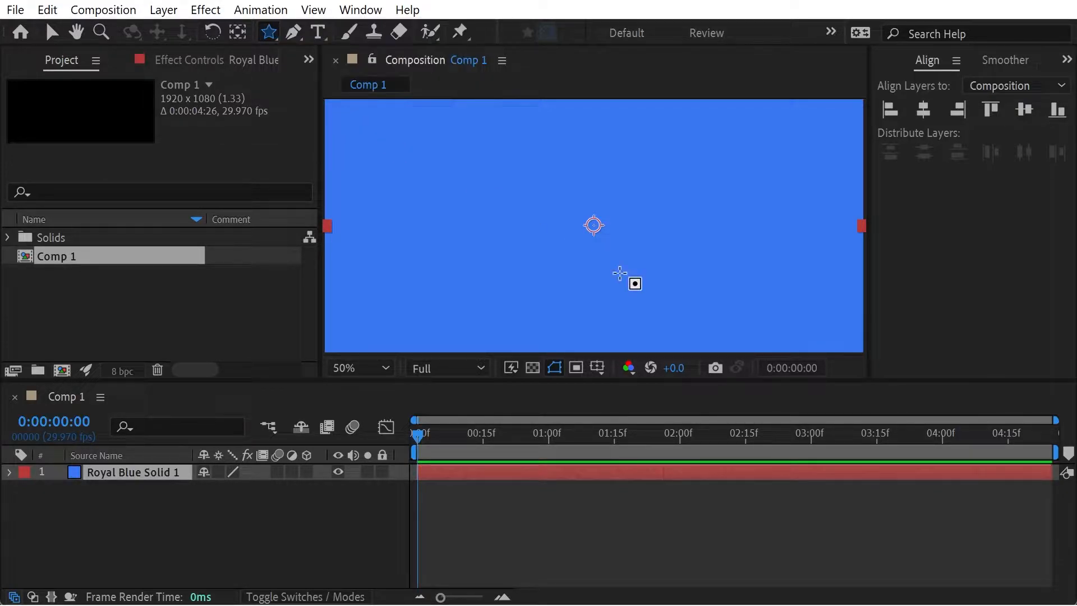
double_click(270, 32)
key(v)
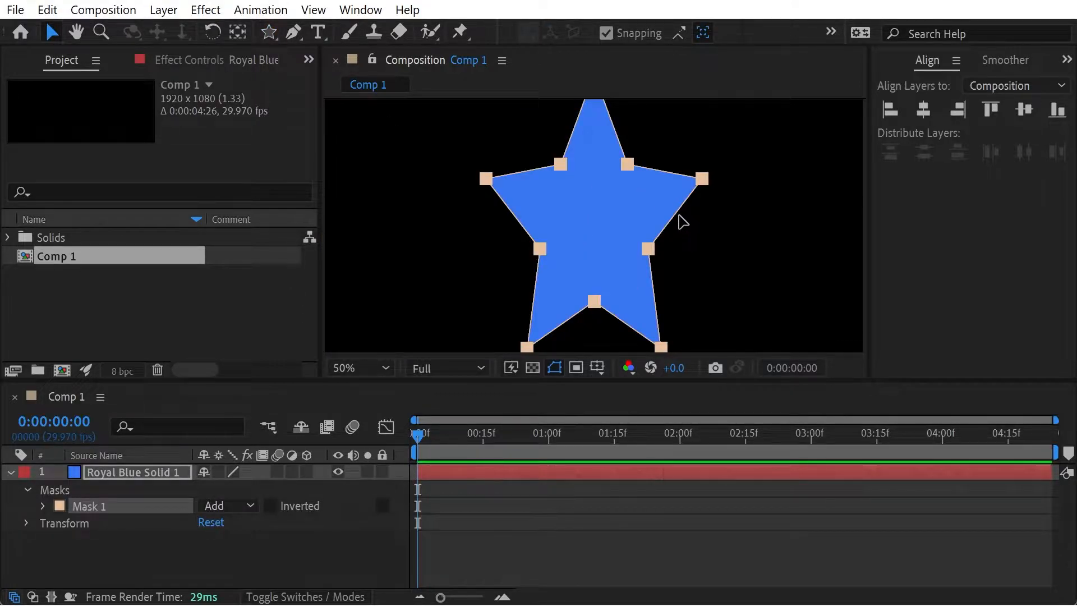
key(Delete)
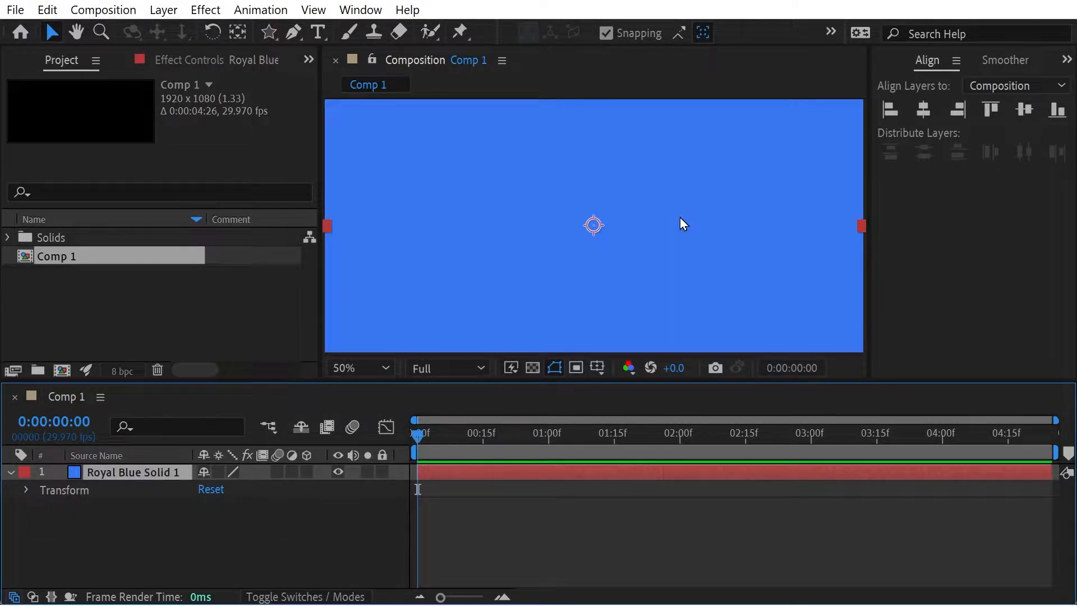
Step: Draw a star mask in the left part of the blue solid, reducing it to four points and rounding its outer tips
click(271, 42)
drag(445, 203, 479, 278)
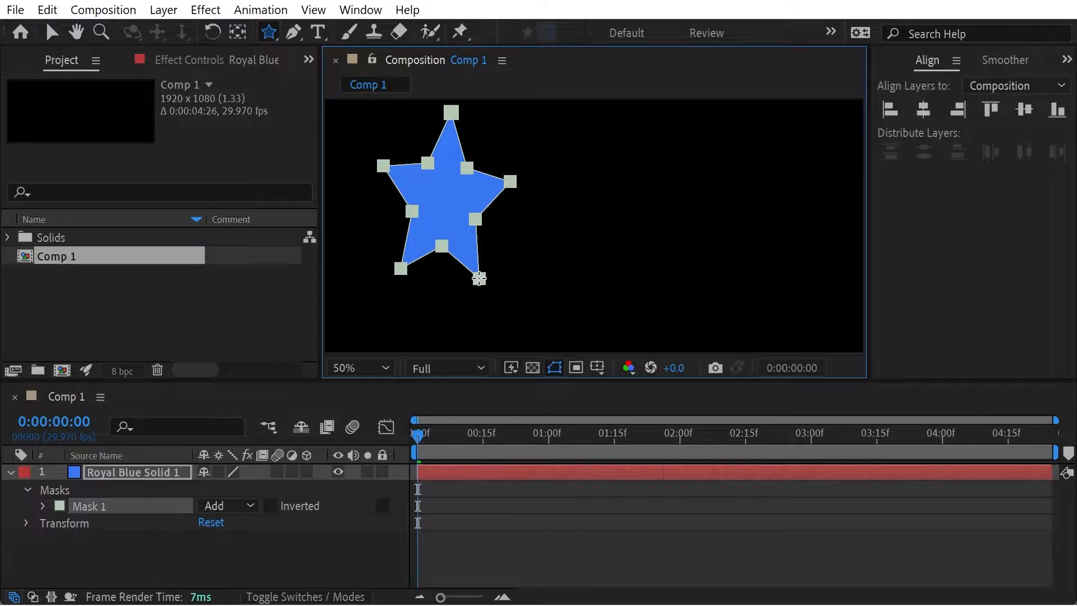
key(Down)
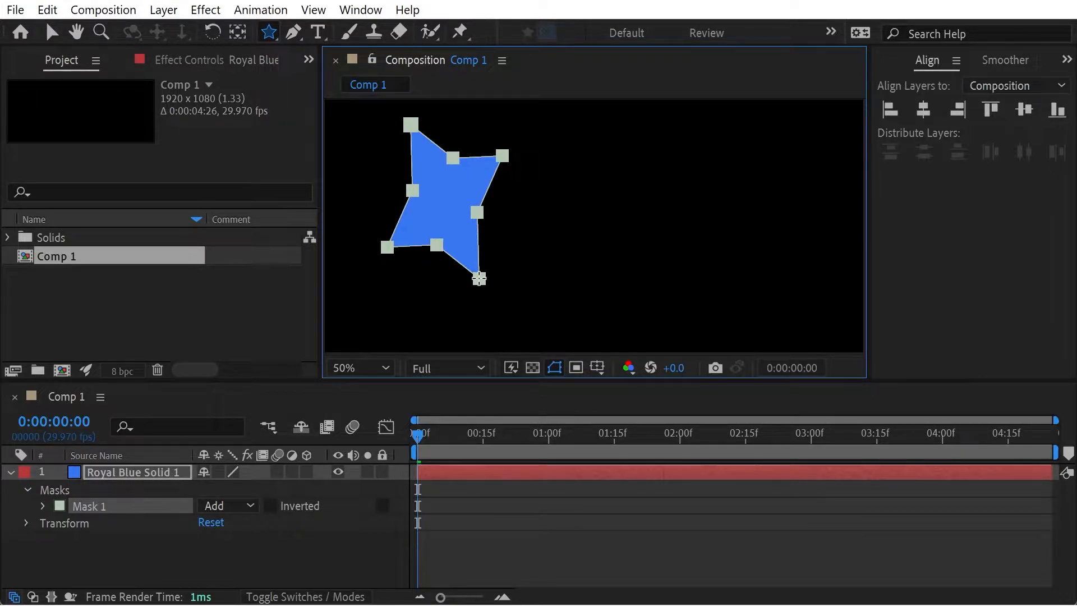
key(Page_Up)
key(Page_Up)
key(Page_Up)
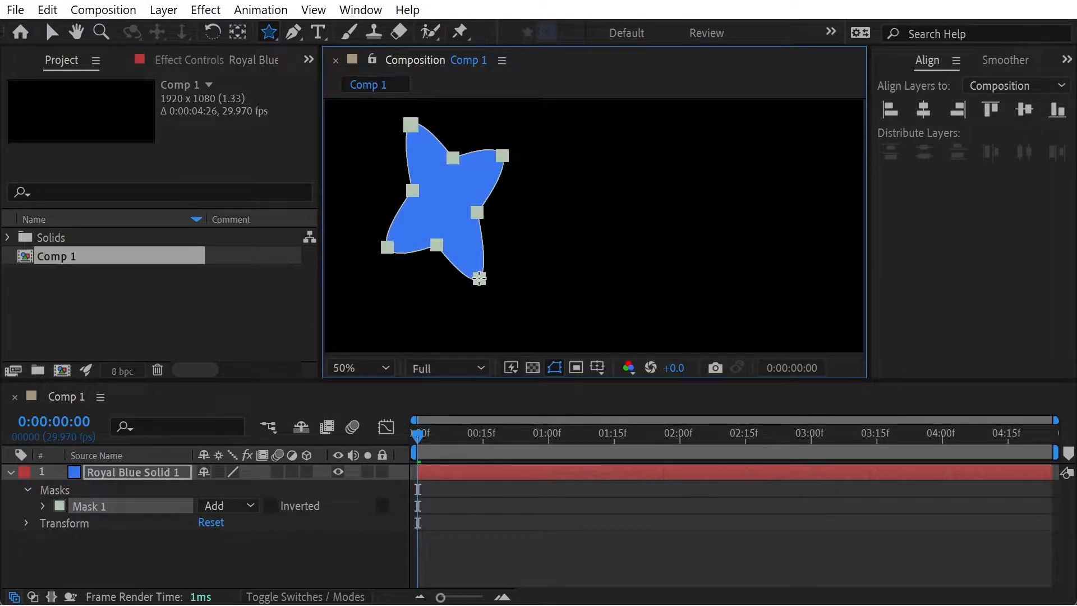
key(Page_Down)
key(Page_Down)
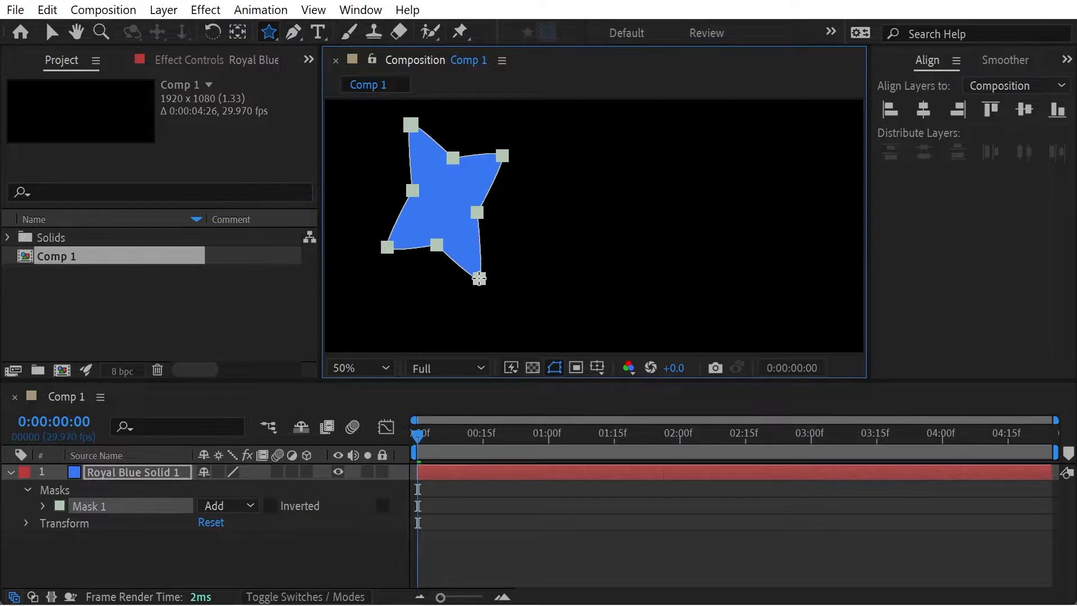
key(Page_Up)
key(Page_Up)
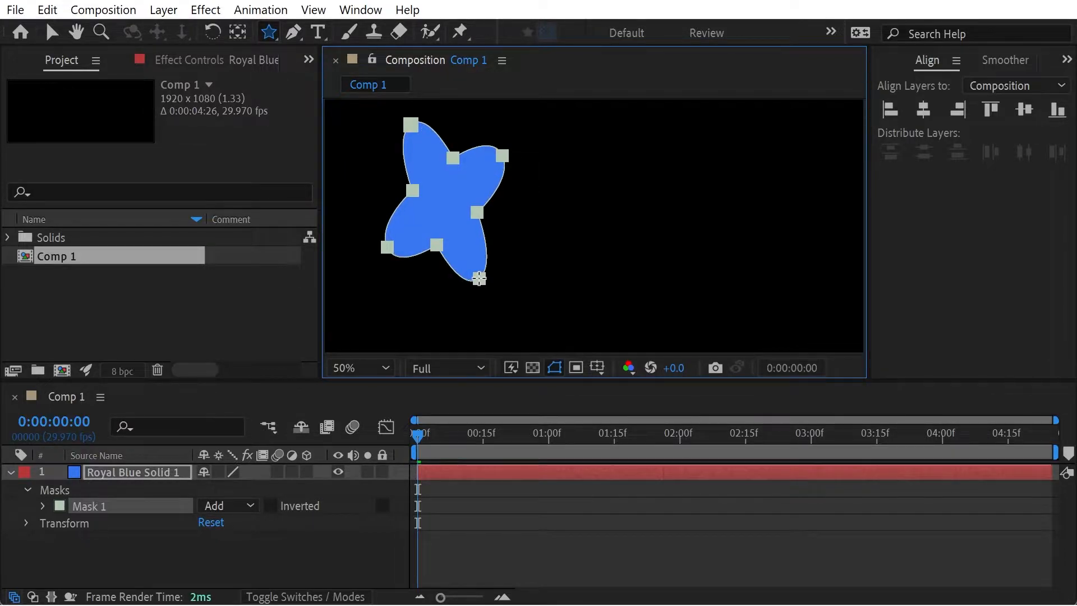
Step: Increase the star mask to six points and adjust the outer roundness until its arms look like slim petals
key(Up)
key(Up)
key(Page_Up)
key(Page_Up)
key(Page_Up)
key(Page_Up)
key(Page_Up)
key(Page_Up)
key(Page_Up)
key(Page_Up)
key(Page_Up)
key(Page_Up)
key(Page_Up)
key(Page_Down)
key(Page_Down)
key(Page_Down)
key(Page_Down)
key(Page_Down)
key(Page_Down)
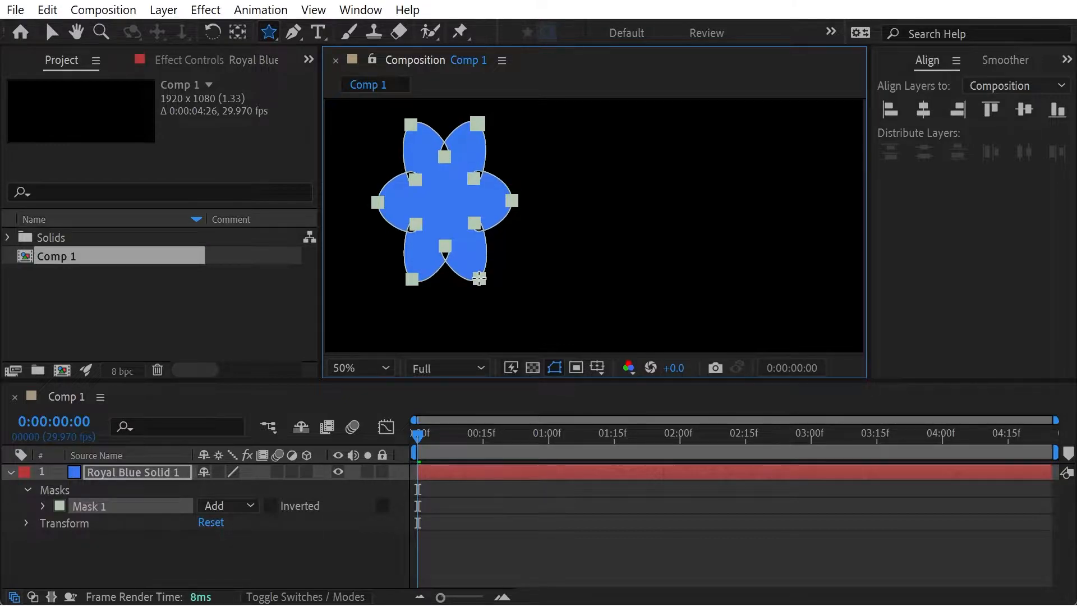
key(Page_Down)
key(Page_Down)
key(Page_Down)
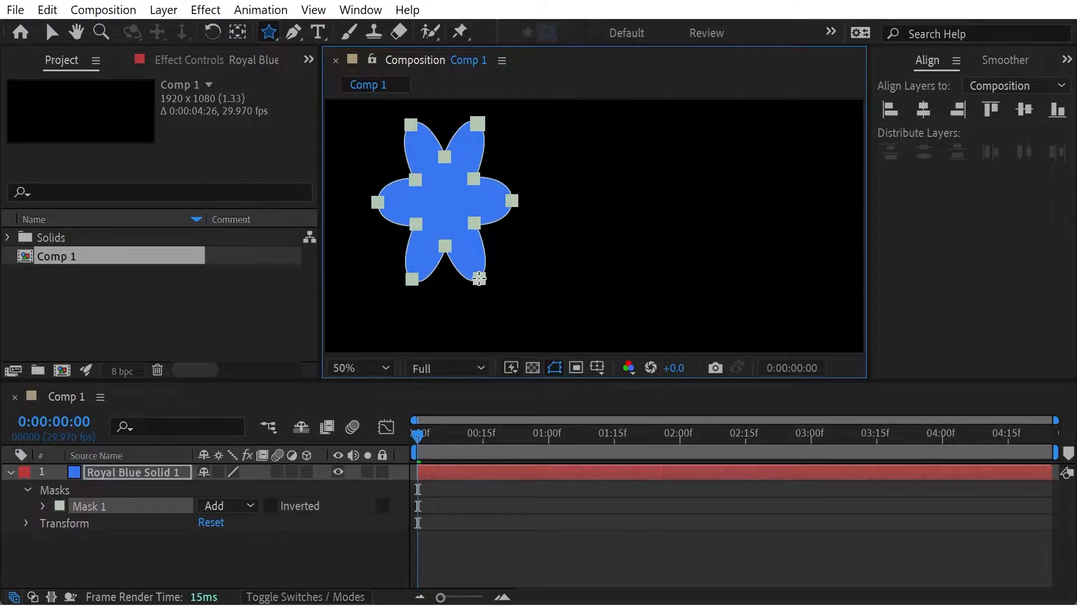
key(Page_Down)
key(Page_Down)
key(Page_Down)
key(Page_Down)
key(Page_Down)
key(Page_Down)
key(Page_Down)
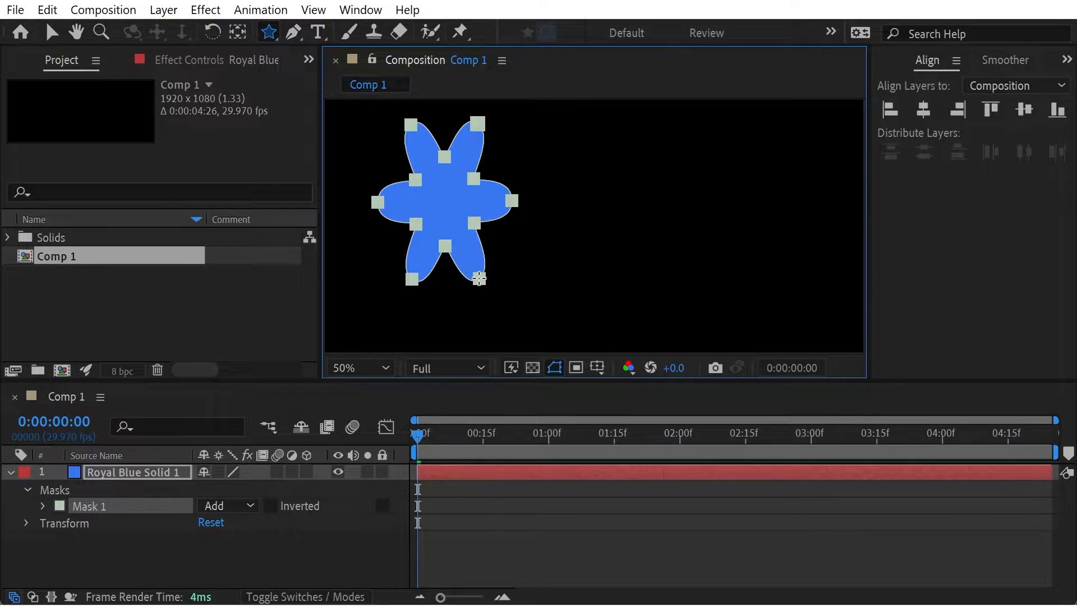
Step: Round the star's inner corners so the arms flow smoothly into the centre, and finish drawing the six-armed mask
key(Page_Down)
key(Page_Down)
key(Page_Down)
key(Page_Down)
key(Page_Down)
key(Page_Down)
key(Page_Down)
key(Page_Down)
key(Page_Up)
key(Page_Up)
key(Page_Up)
key(Page_Up)
key(Page_Up)
key(Page_Up)
key(Page_Up)
key(Page_Up)
key(Page_Up)
key(Page_Up)
key(Page_Up)
key(Page_Up)
key(Page_Up)
key(Page_Up)
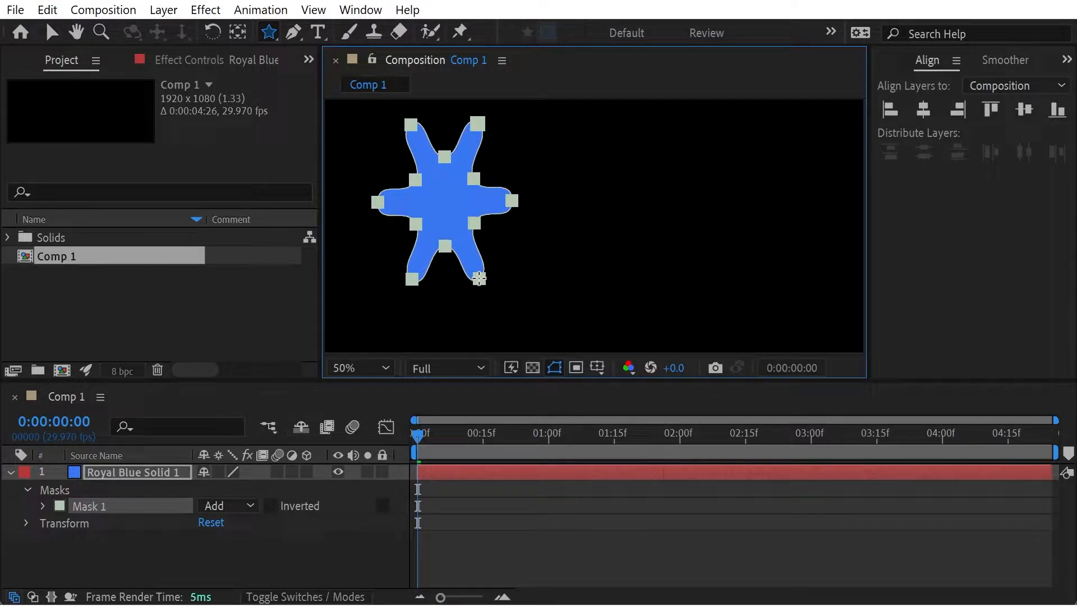
drag(479, 278, 480, 278)
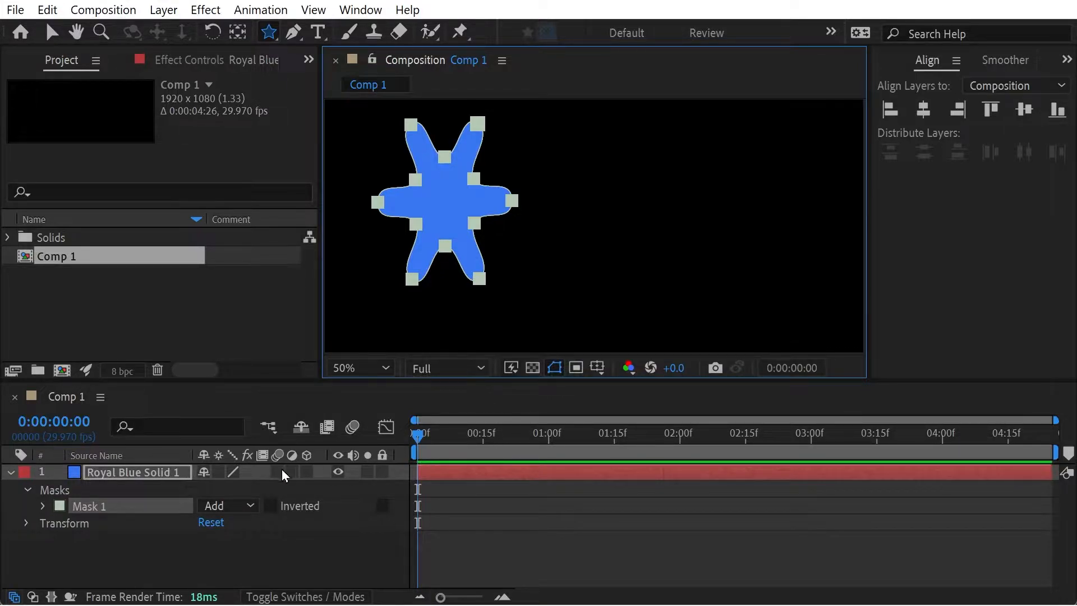
Step: Expand Mask 1's properties and set a first Mask Path keyframe at 0:00:00:00
click(42, 506)
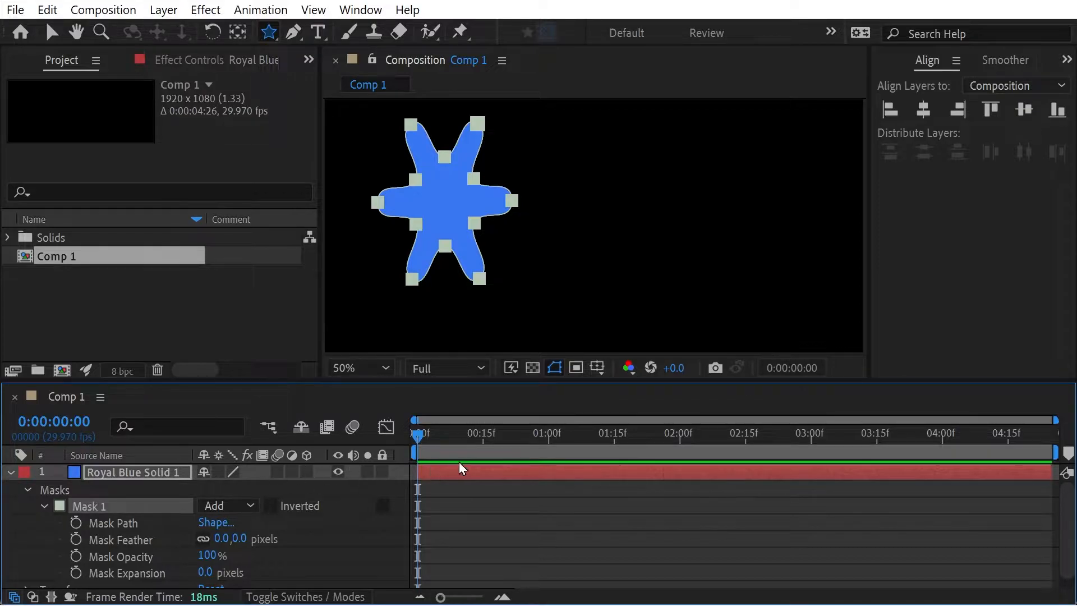
click(113, 523)
click(76, 523)
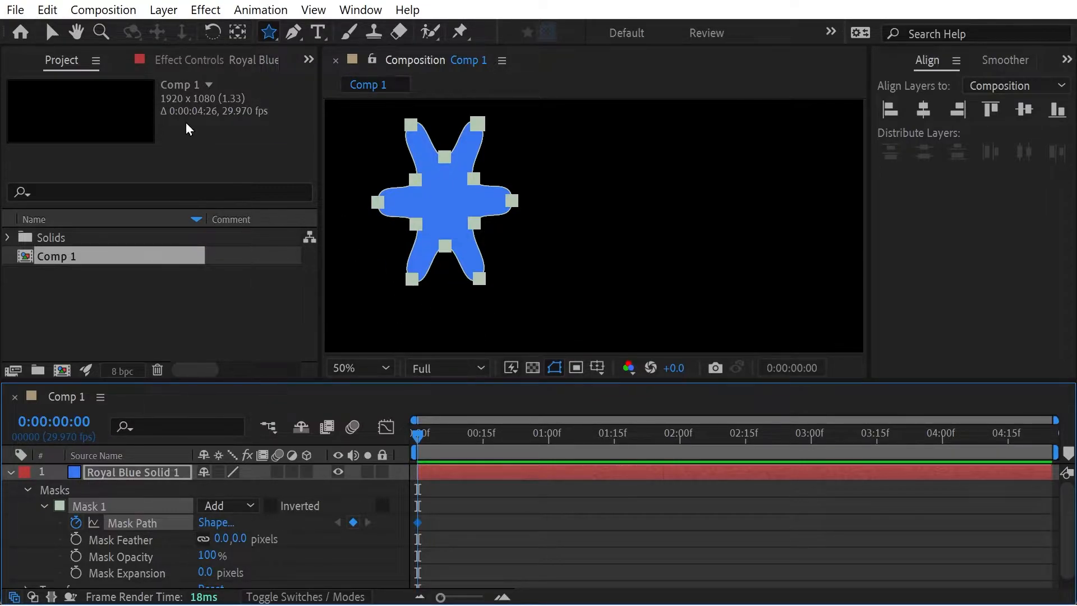
Step: At 0:00:01:12, move the mask's five right-hand points far to the right to stretch the shape, and preview the animation from the start
click(51, 35)
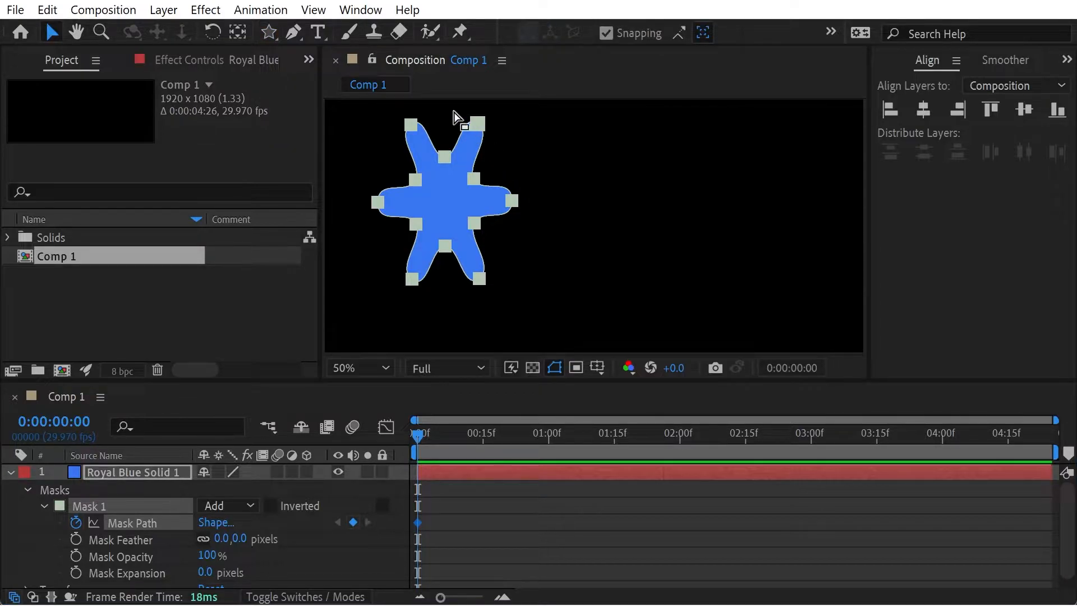
drag(460, 112, 540, 308)
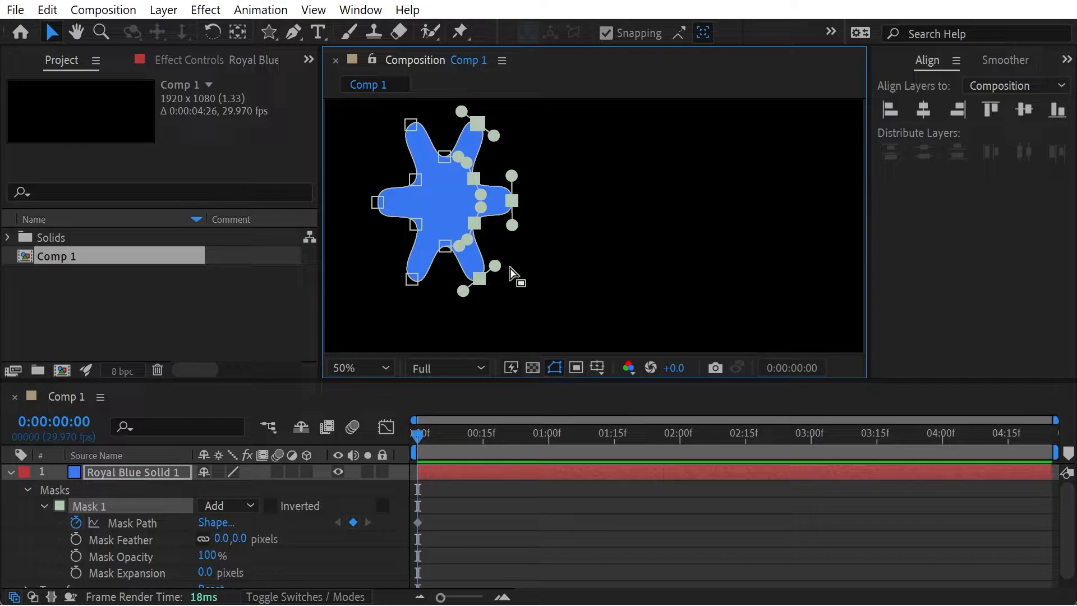
drag(493, 438, 605, 439)
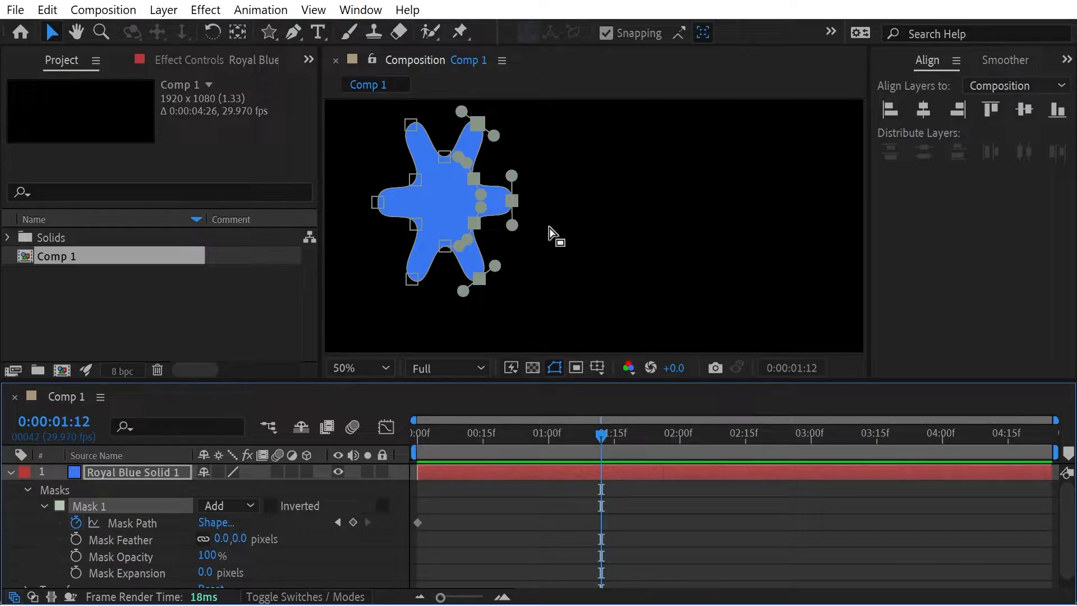
drag(515, 206, 724, 213)
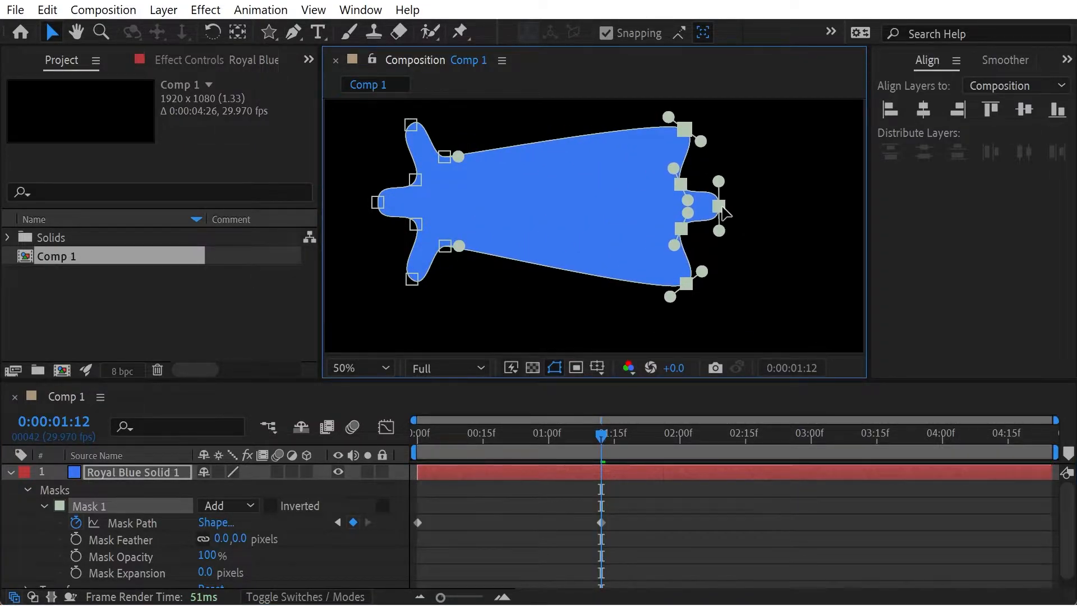
key(shift+Right)
key(shift+Right)
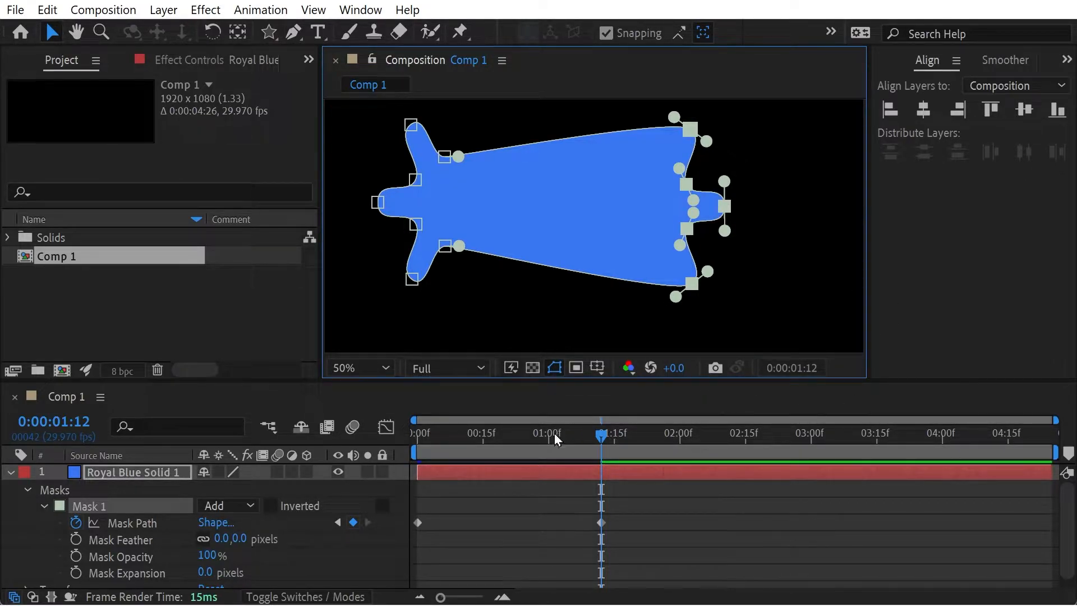
key(space)
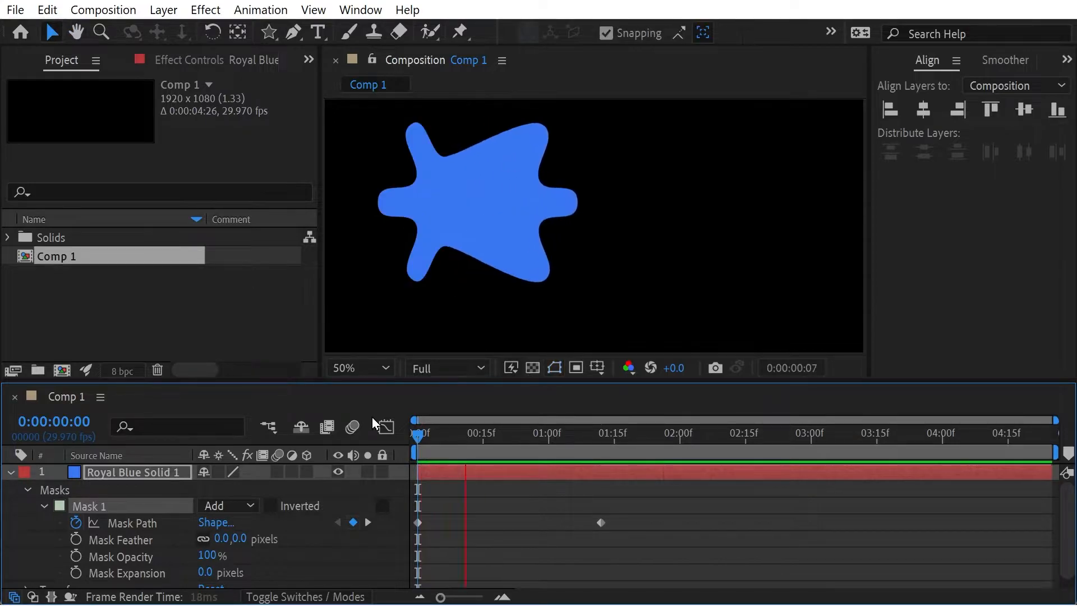
drag(558, 438, 392, 437)
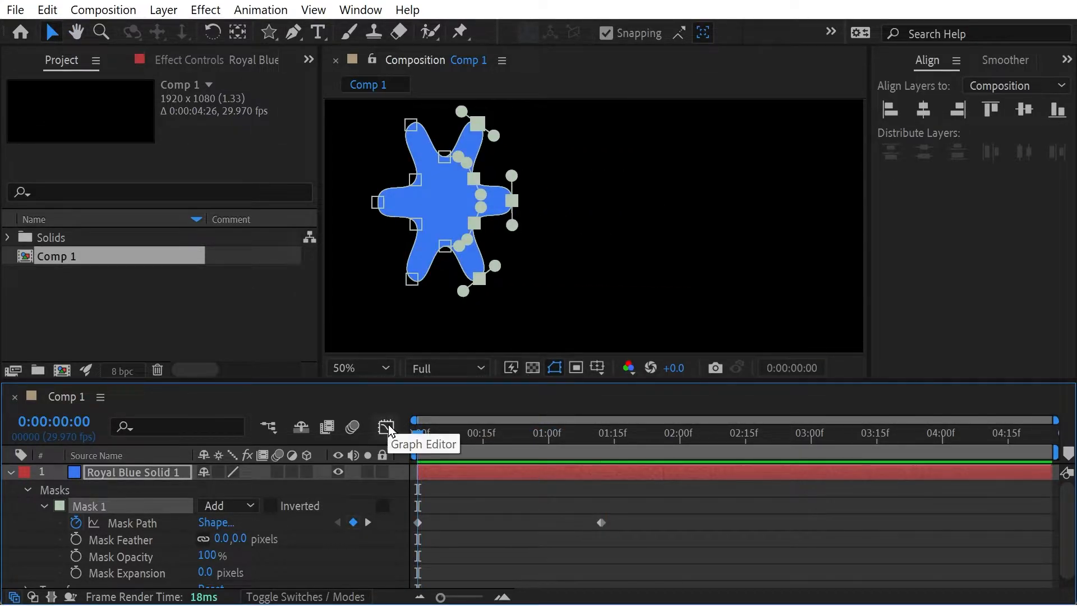
Step: Apply Easy Ease to the Mask Path keyframe at 0:00:01:12 in the Graph Editor and preview the eased animation
click(387, 427)
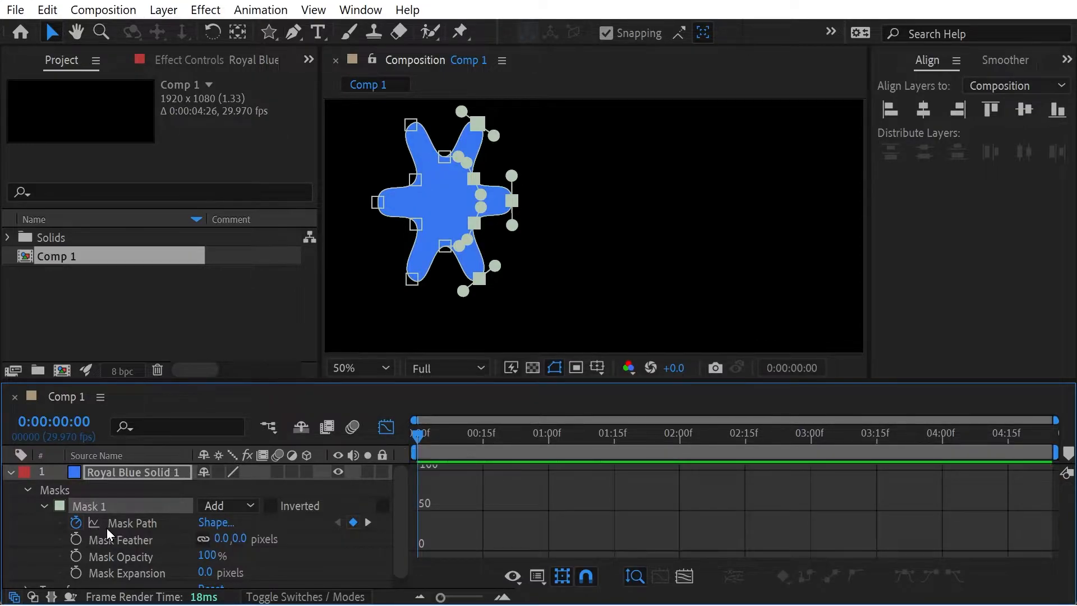
click(121, 523)
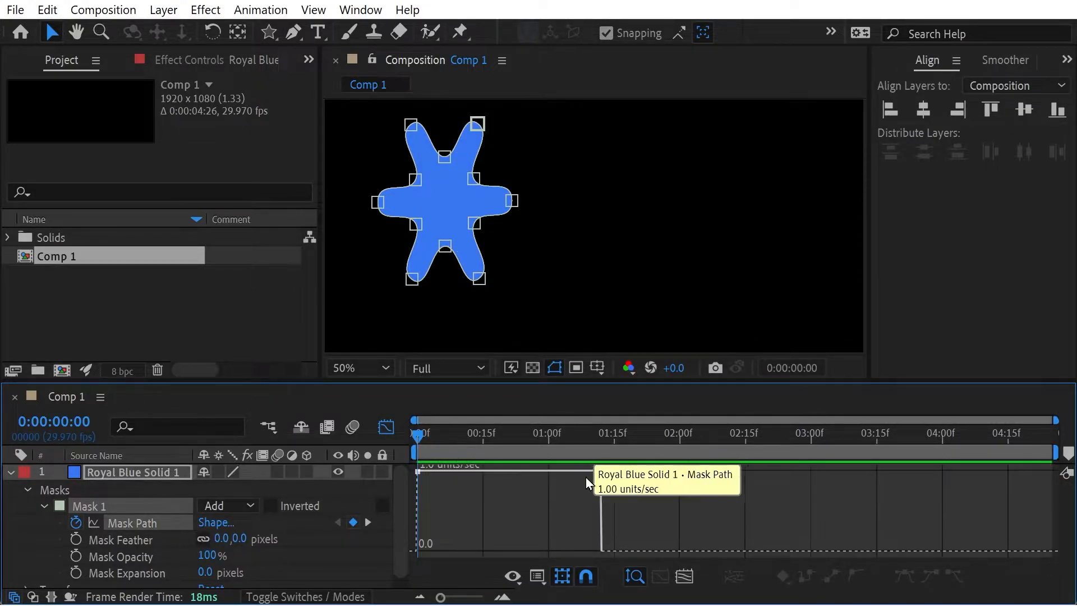
mouse_move(601, 473)
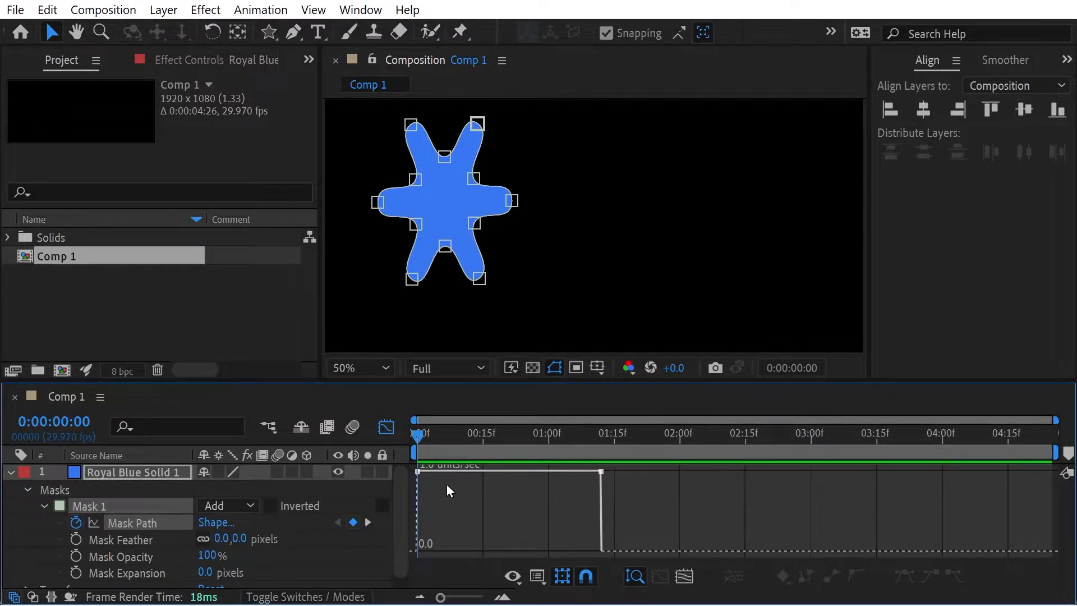
click(602, 475)
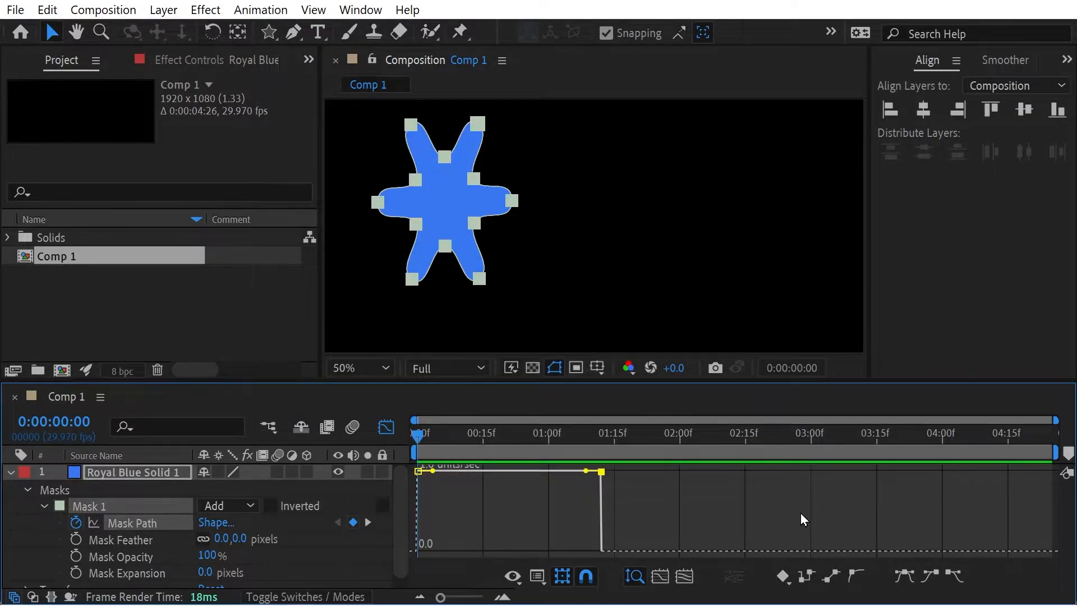
click(904, 578)
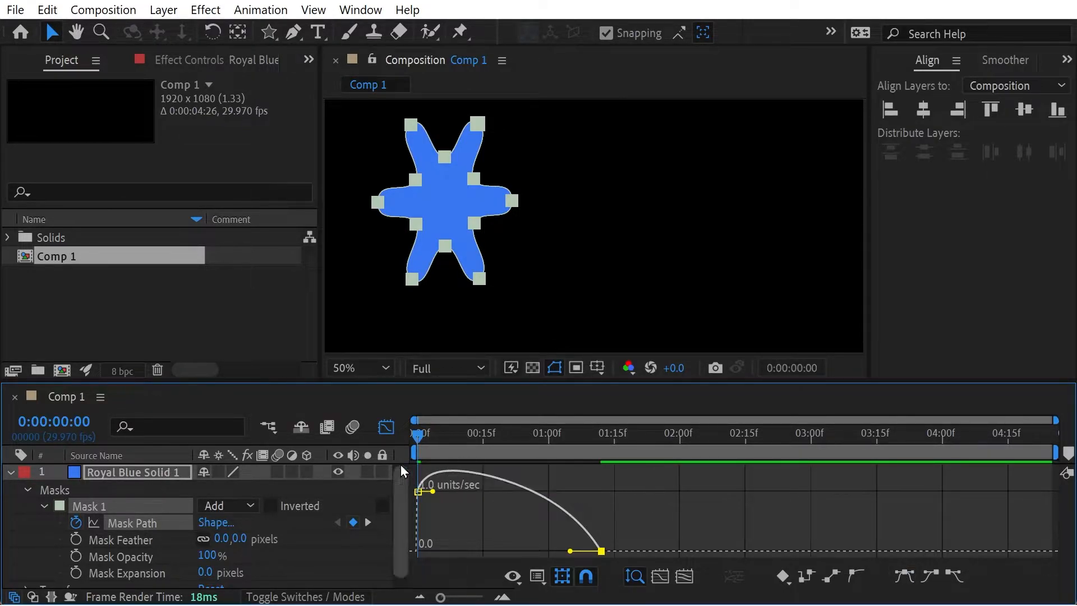
click(386, 427)
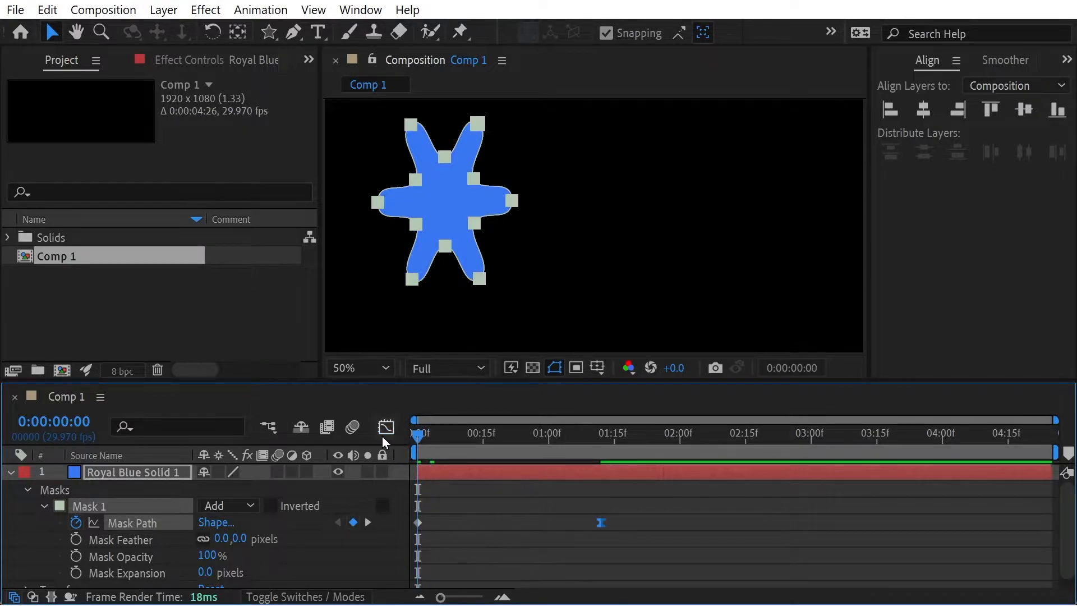
key(space)
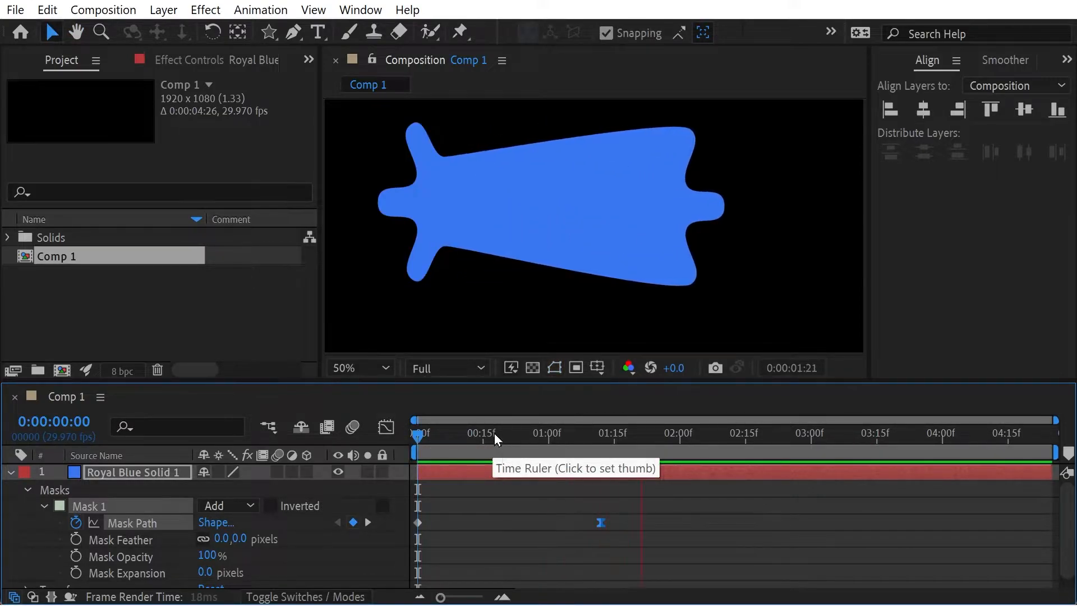
click(470, 435)
key(Home)
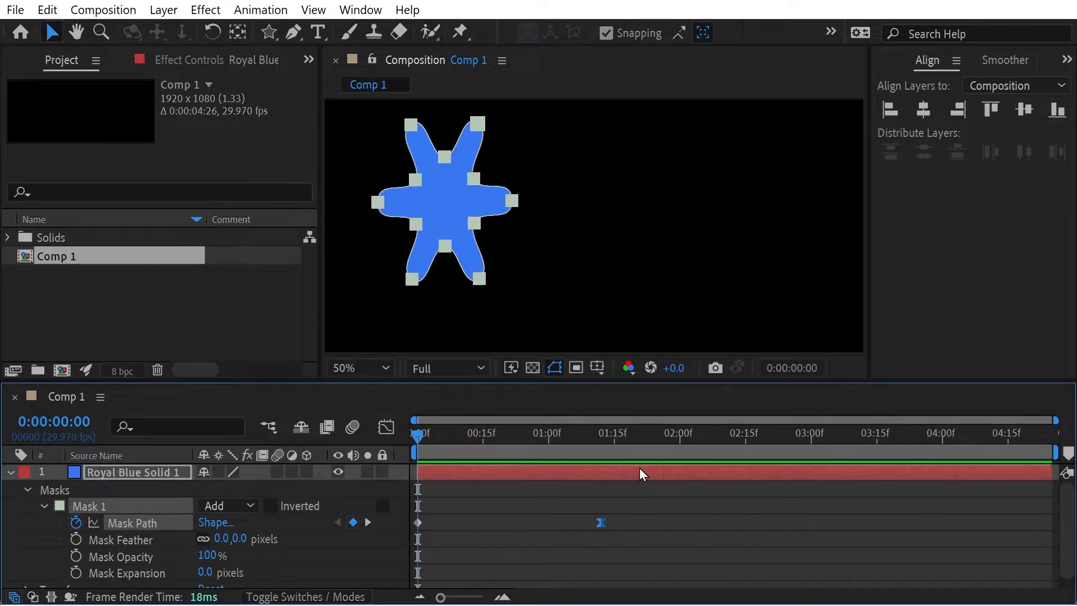
Step: Enable motion blur for the composition and the Royal Blue Solid 1 layer, and preview the blurred animation from the start
click(356, 433)
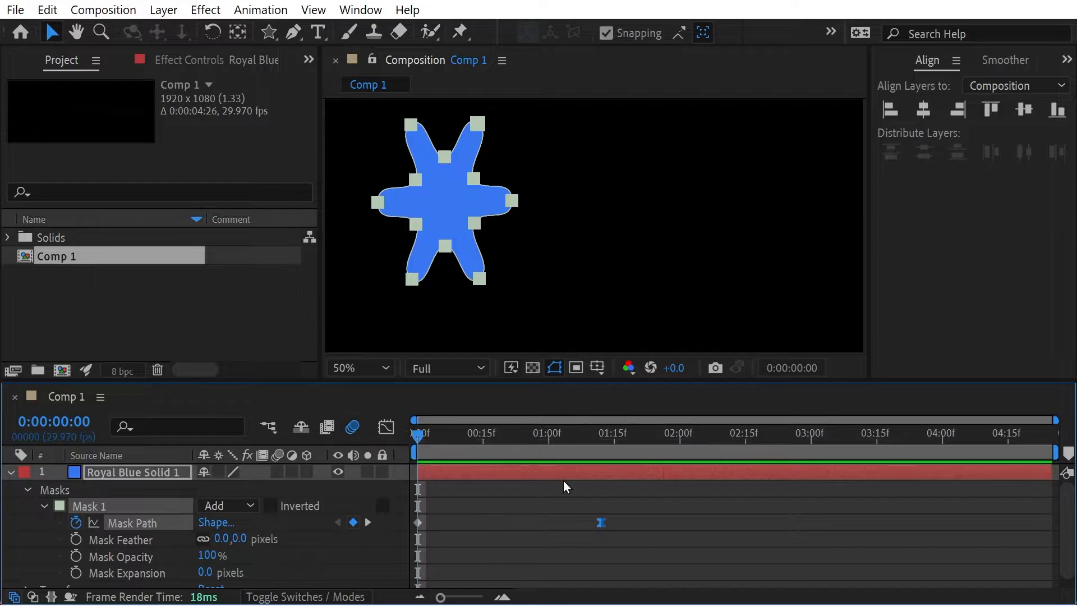
click(133, 472)
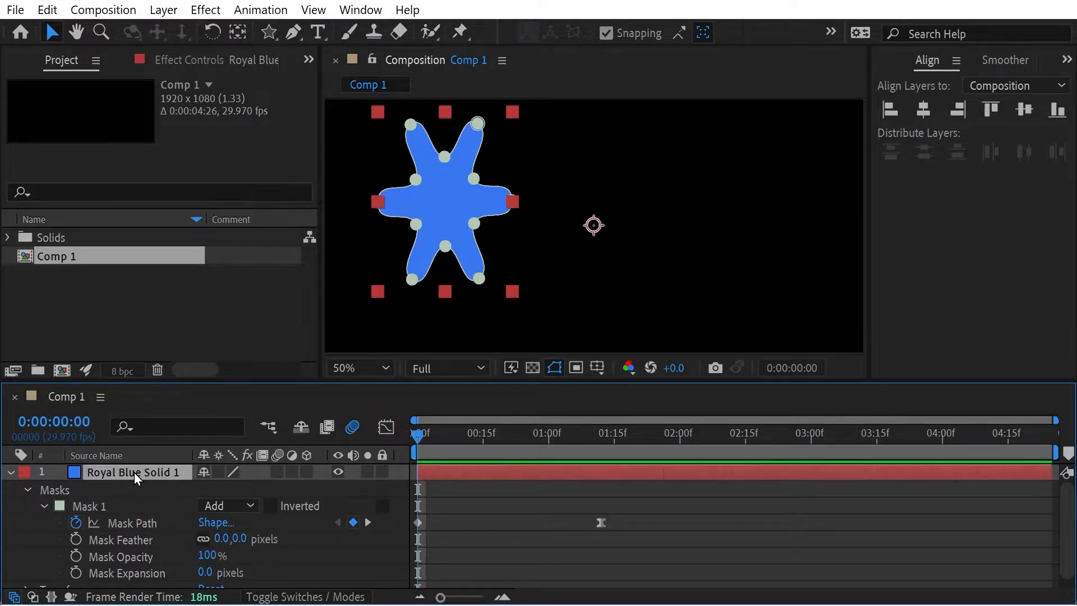
click(278, 472)
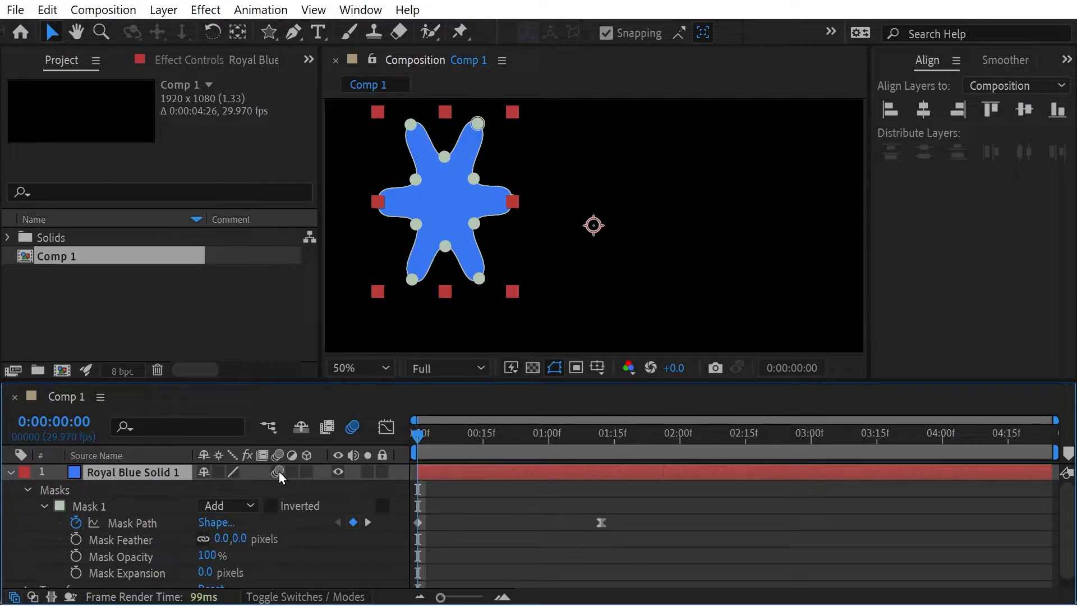
drag(459, 433, 345, 434)
key(space)
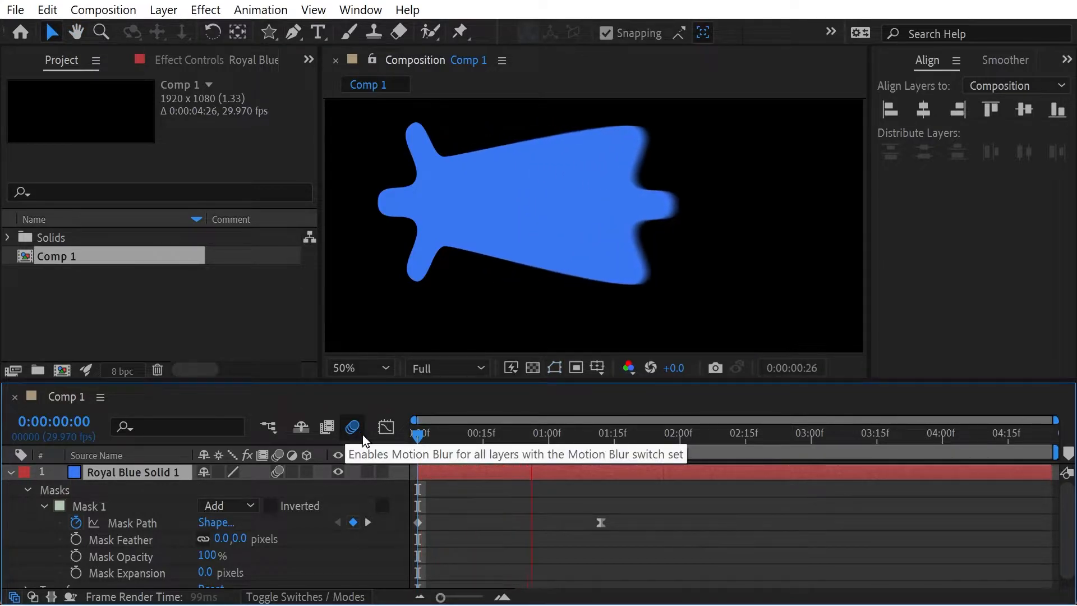
drag(535, 440, 358, 437)
key(space)
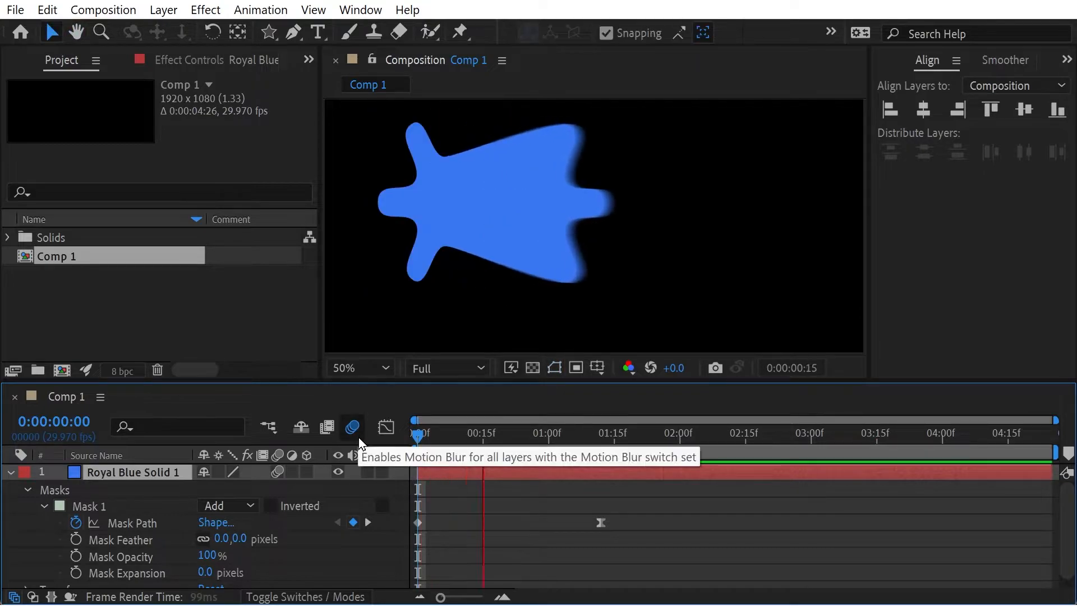
click(426, 437)
mouse_move(418, 439)
mouse_down()
mouse_move(480, 432)
mouse_move(413, 440)
mouse_move(539, 460)
mouse_move(416, 453)
mouse_up()
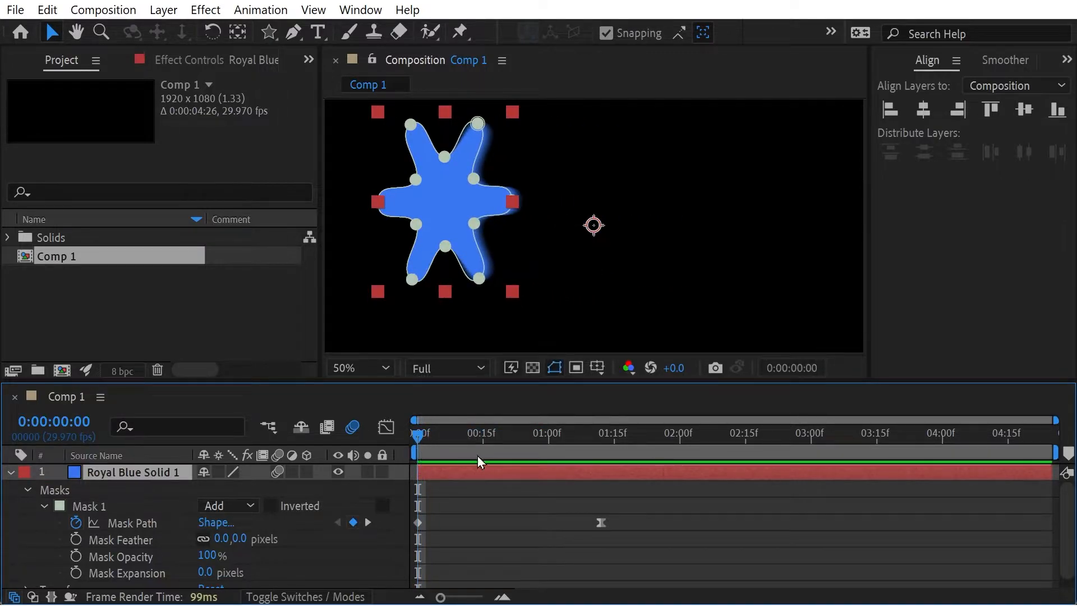
Step: Set Mask 1's own Motion Blur option to Off and check the first frames of the animation
click(91, 508)
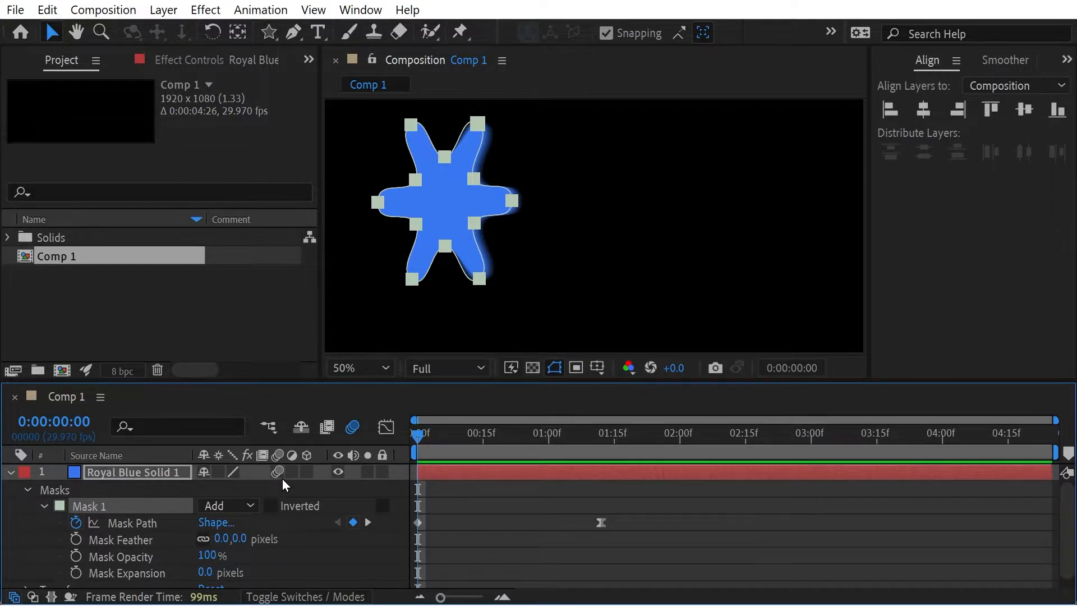
click(163, 12)
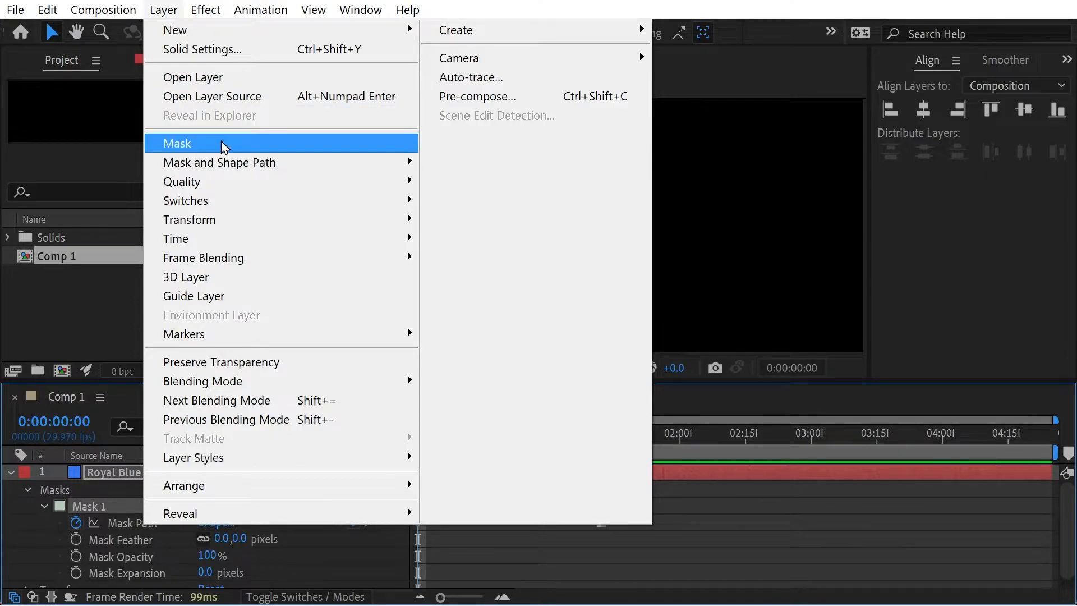
mouse_move(221, 144)
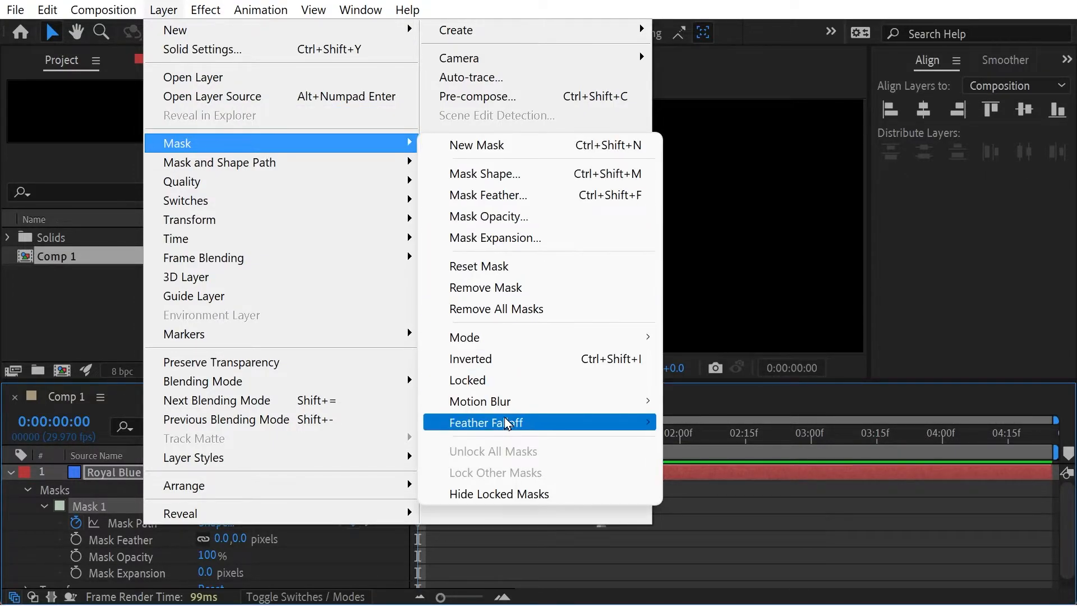
mouse_move(504, 409)
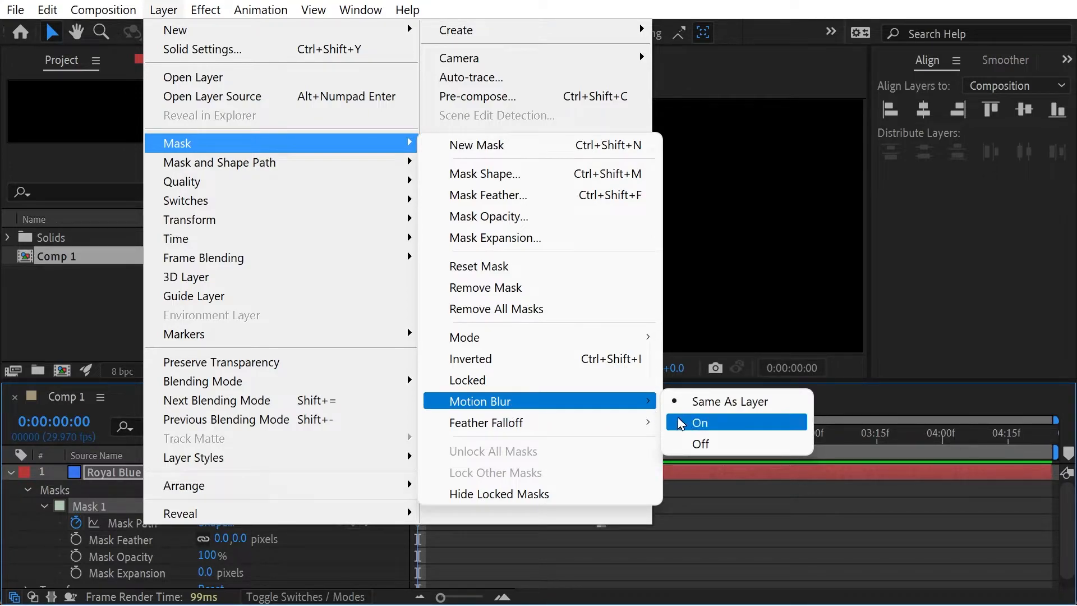
click(695, 443)
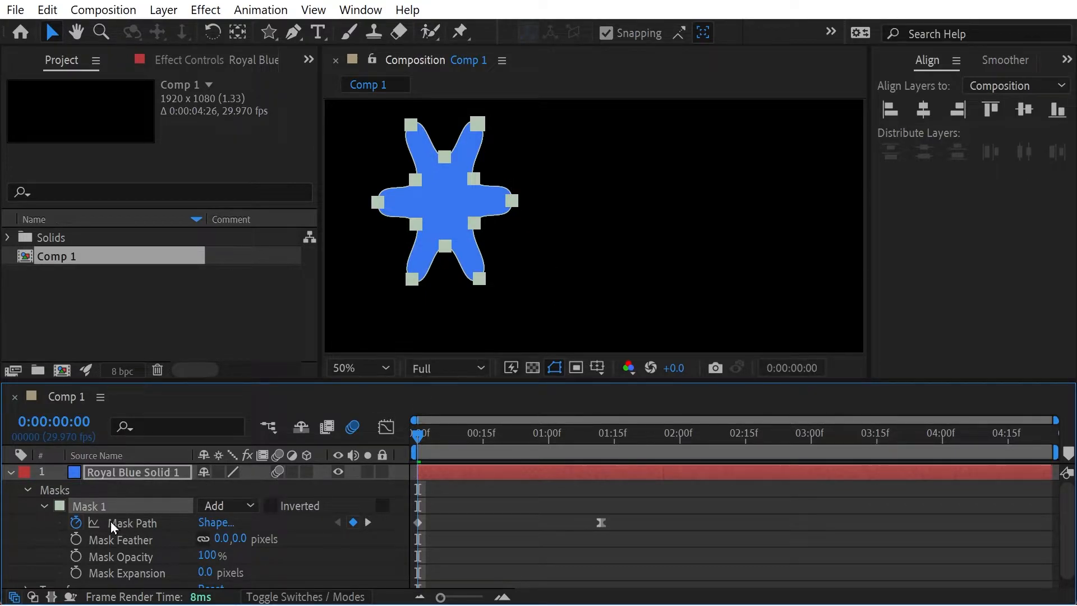
drag(443, 437, 415, 436)
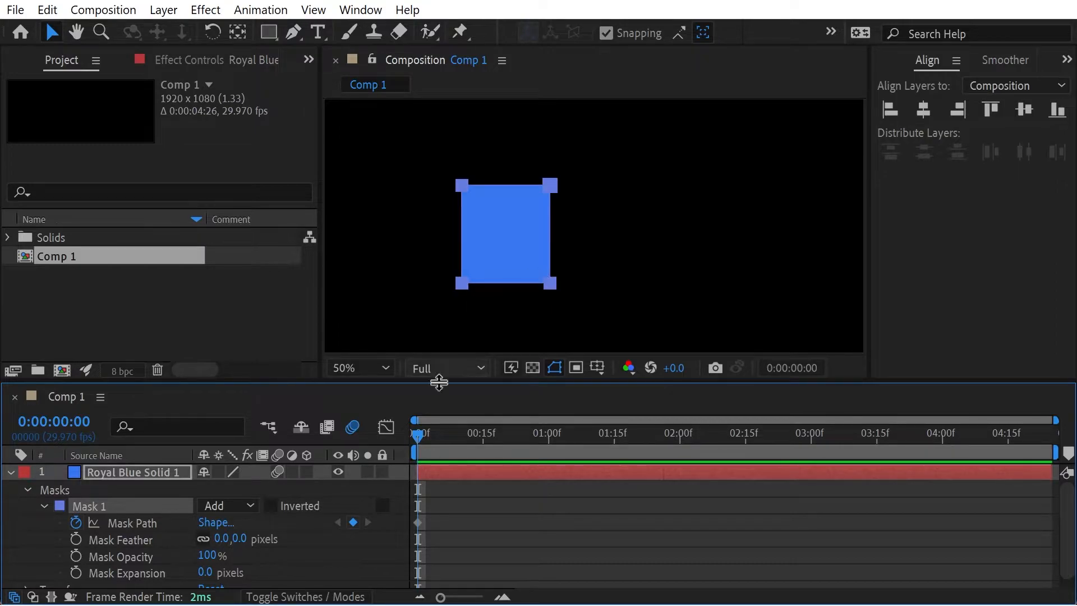
Step: At 0:00:01:22, set the square mask's bottom-right vertex as its first vertex and preview the animation from the start
click(136, 524)
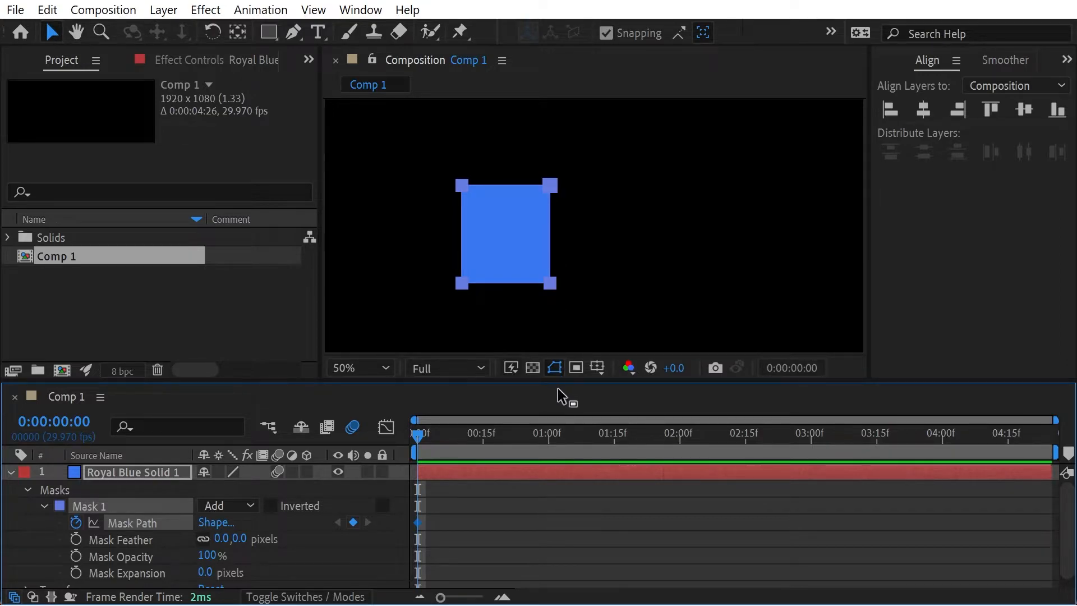
mouse_move(628, 441)
mouse_down()
mouse_move(655, 442)
mouse_move(626, 442)
mouse_move(644, 440)
mouse_up()
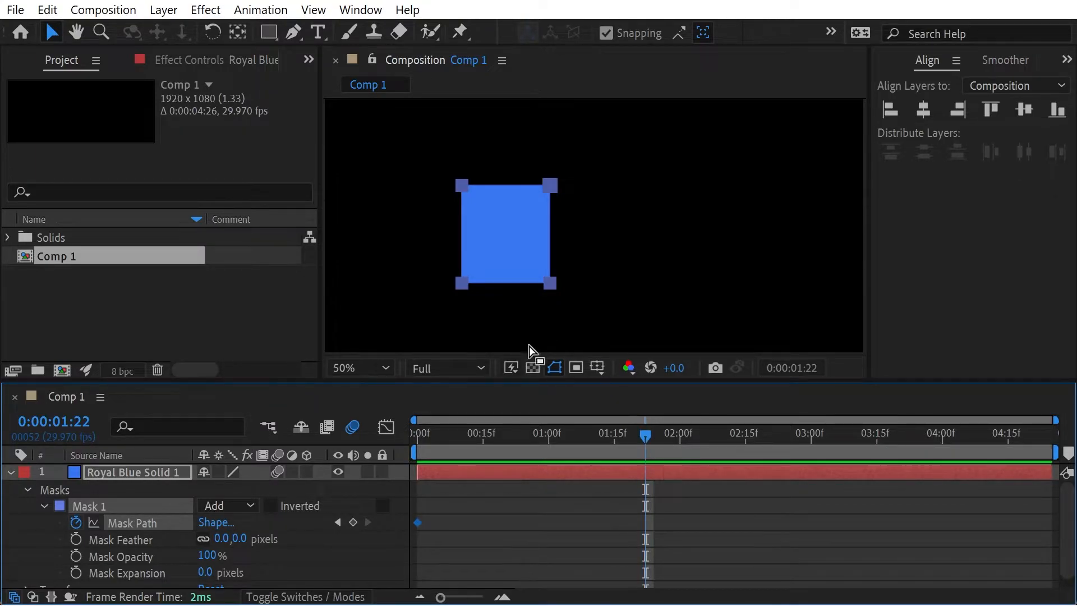
click(501, 232)
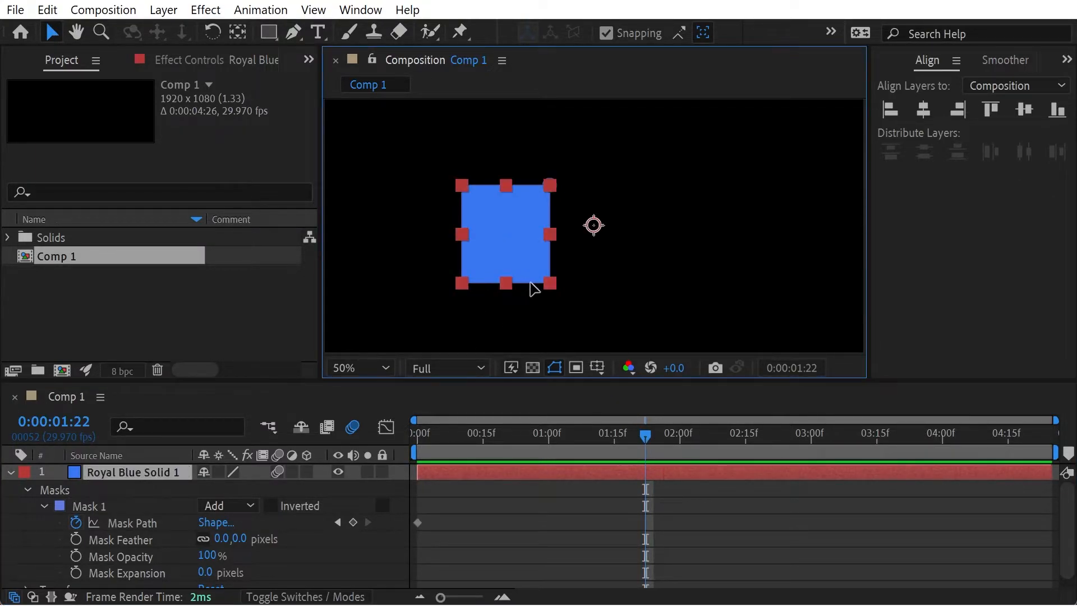
click(550, 283)
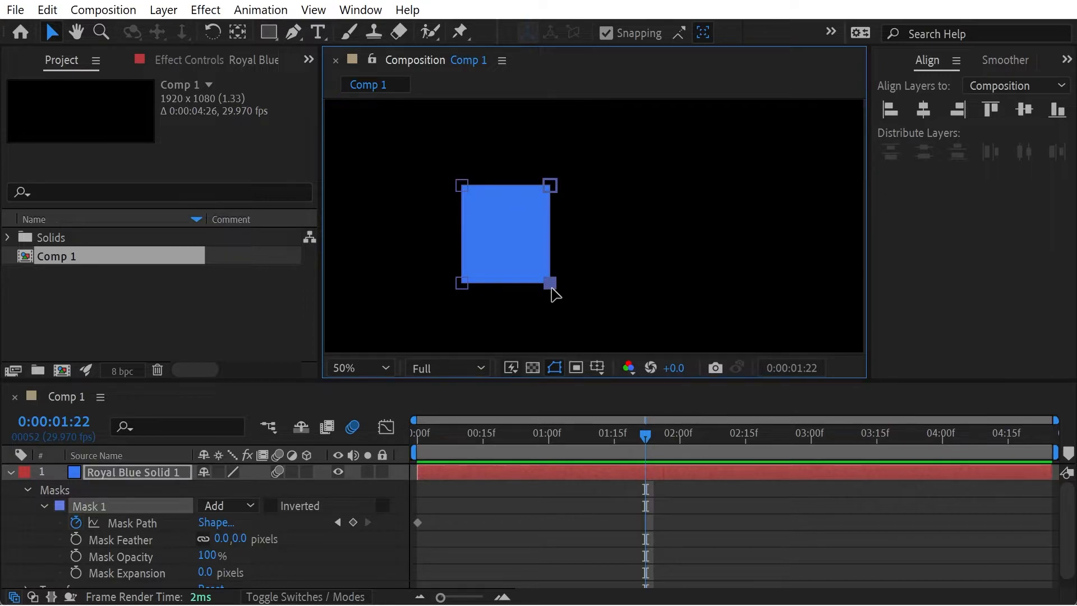
click(461, 285)
click(462, 185)
click(152, 10)
mouse_move(214, 163)
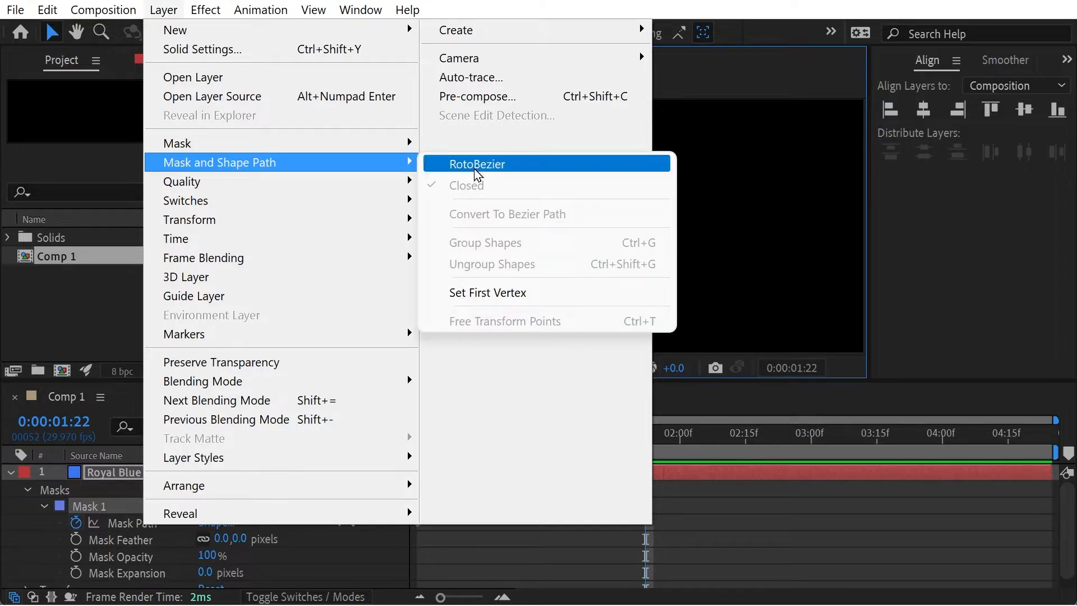
click(483, 294)
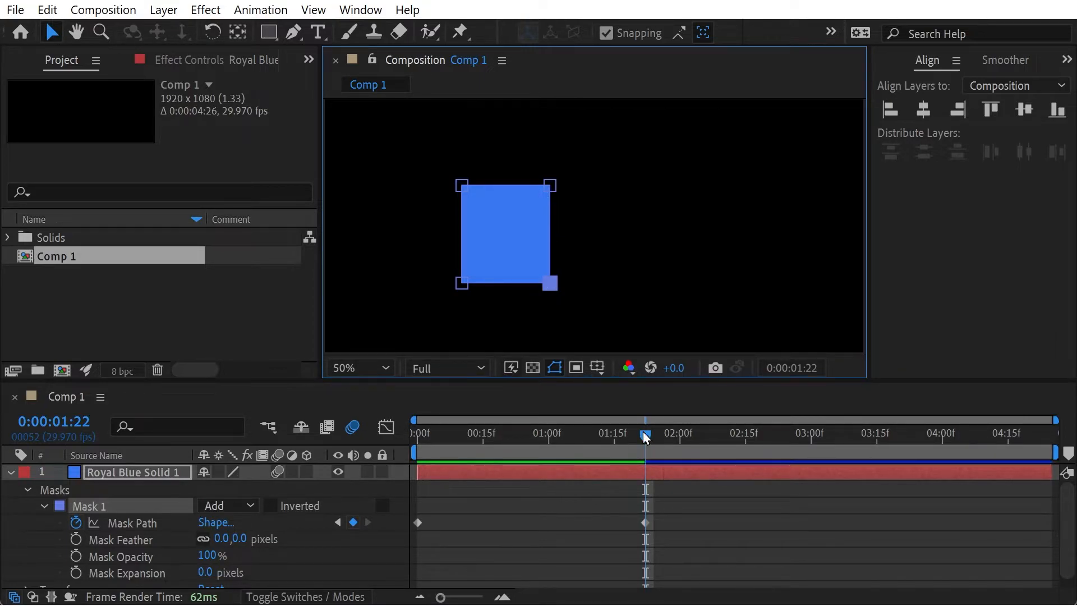
drag(504, 429, 371, 441)
key(space)
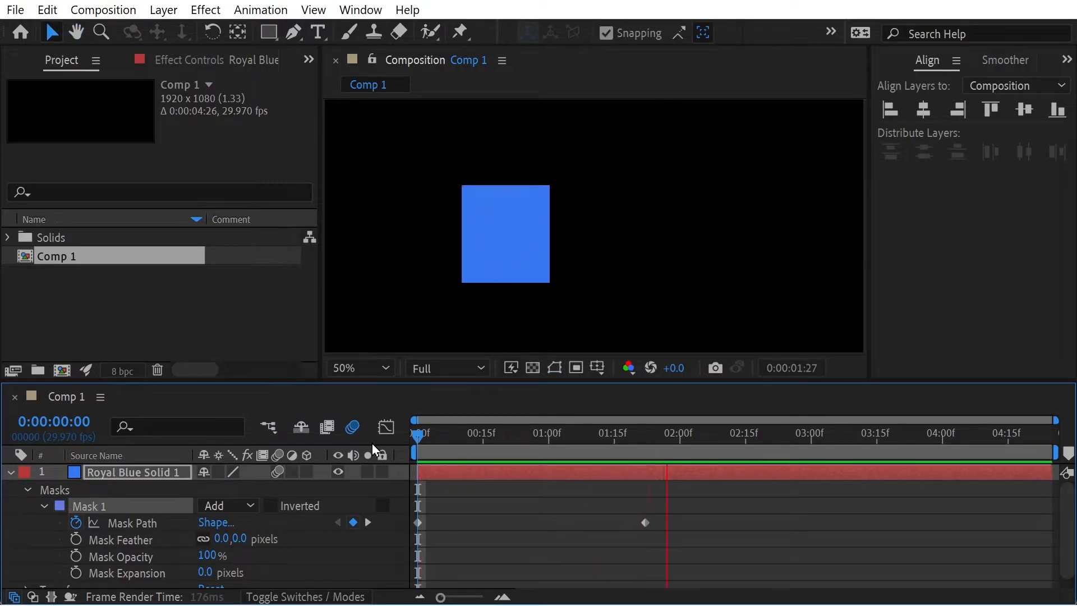
Step: Restart Mask Path keyframing at 0:00:00:00, and at 0:00:00:28 add a vertex midway along the square's bottom edge with the Pen tool
click(76, 522)
click(76, 522)
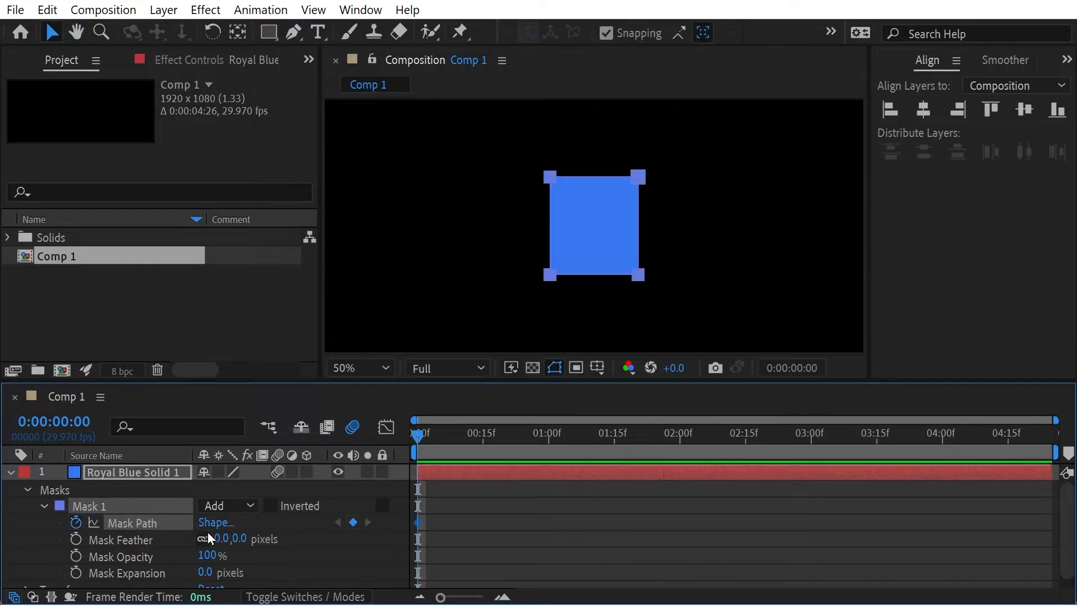
drag(425, 438, 540, 442)
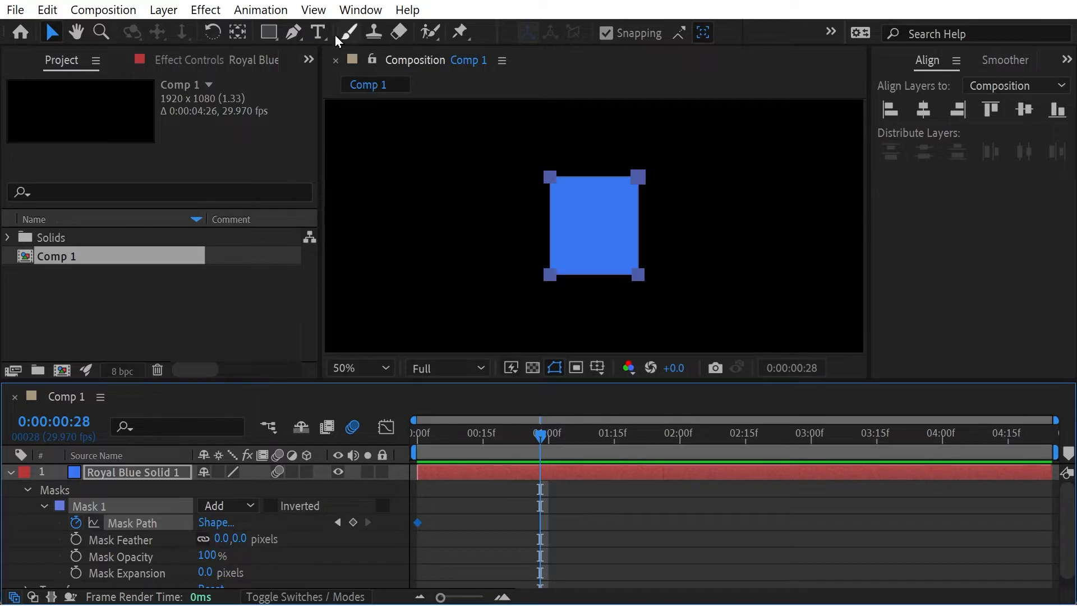
click(297, 33)
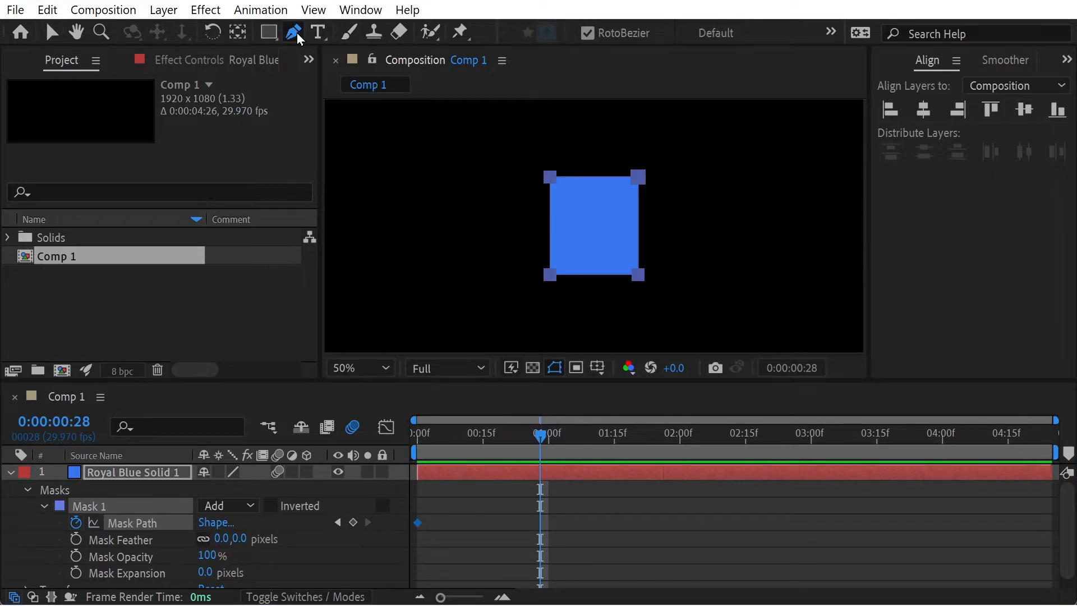
click(596, 275)
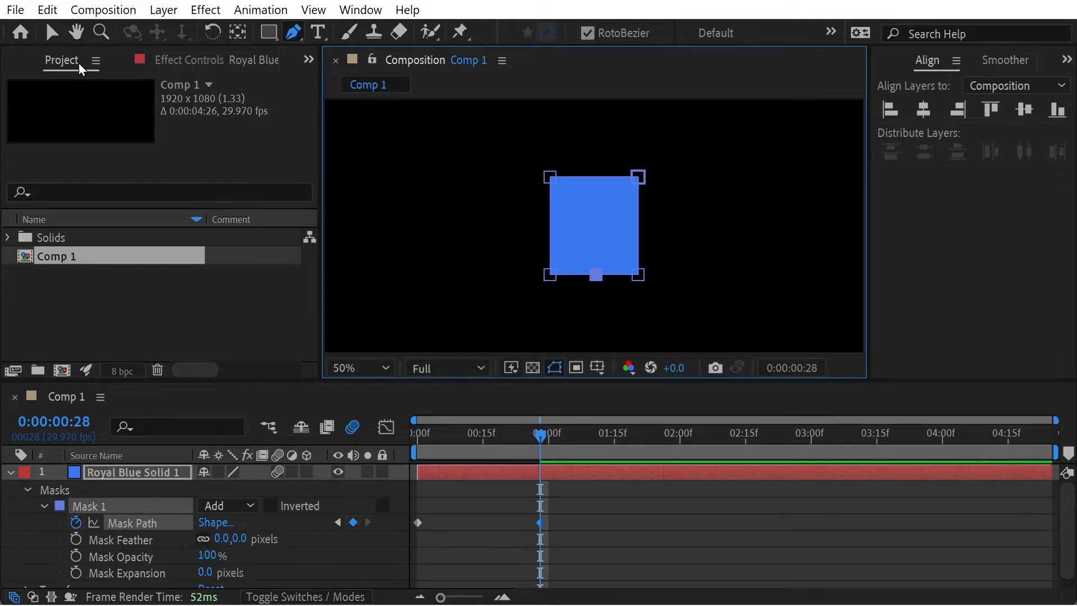
Step: Move the added bottom vertex straight down to form a point below the square, and preview the animation from the start
click(53, 32)
drag(599, 280, 599, 327)
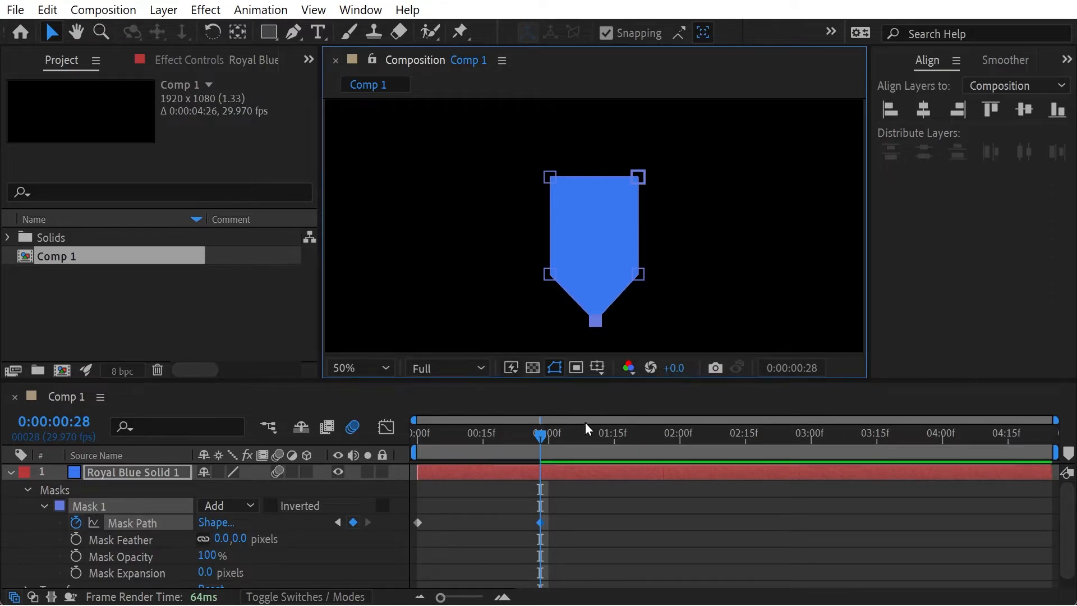
drag(479, 439, 378, 436)
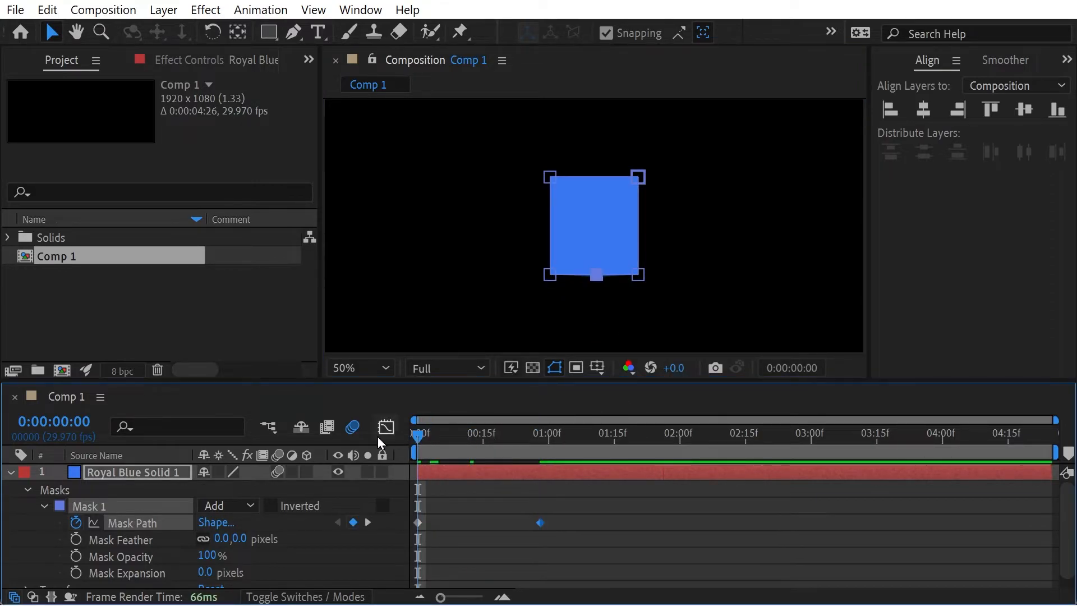
key(space)
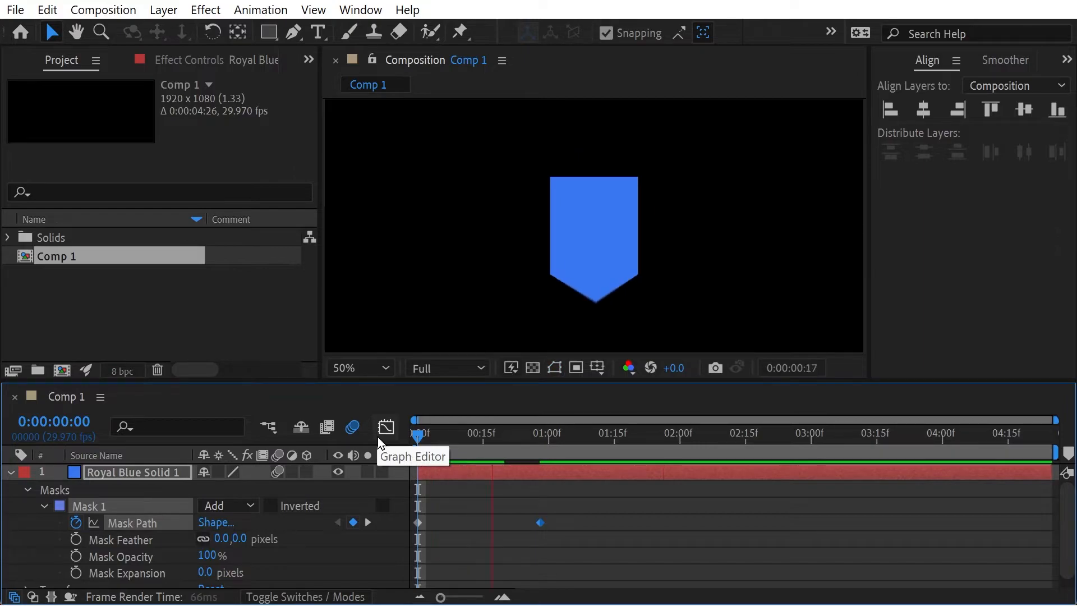
Step: At 0:00:01:25, add a vertex on the mask's left edge, move it far left into a point, and scrub through the result
click(530, 445)
drag(530, 445, 659, 442)
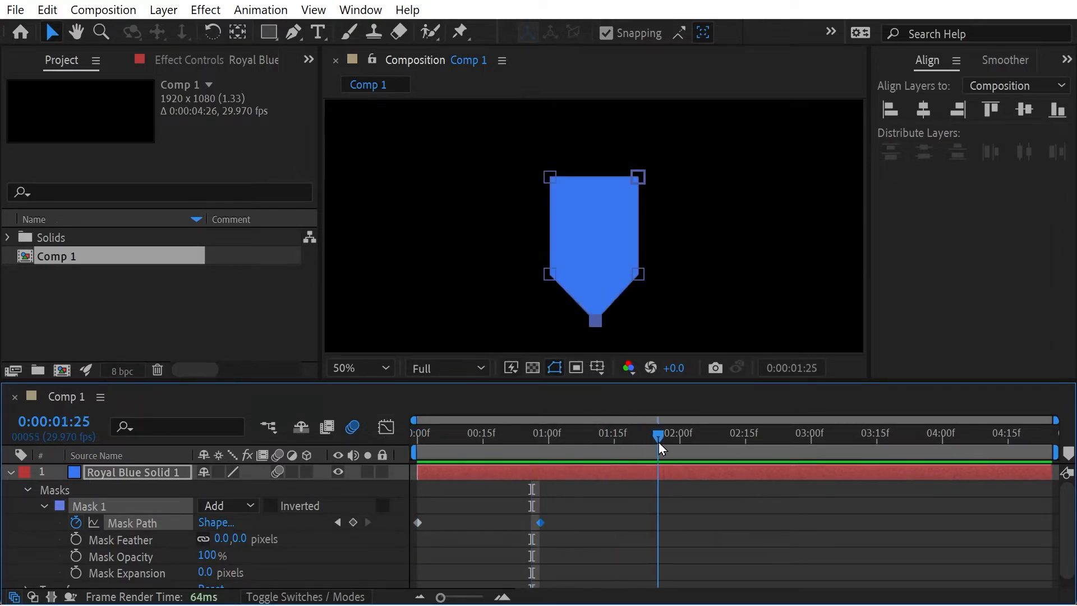
click(294, 32)
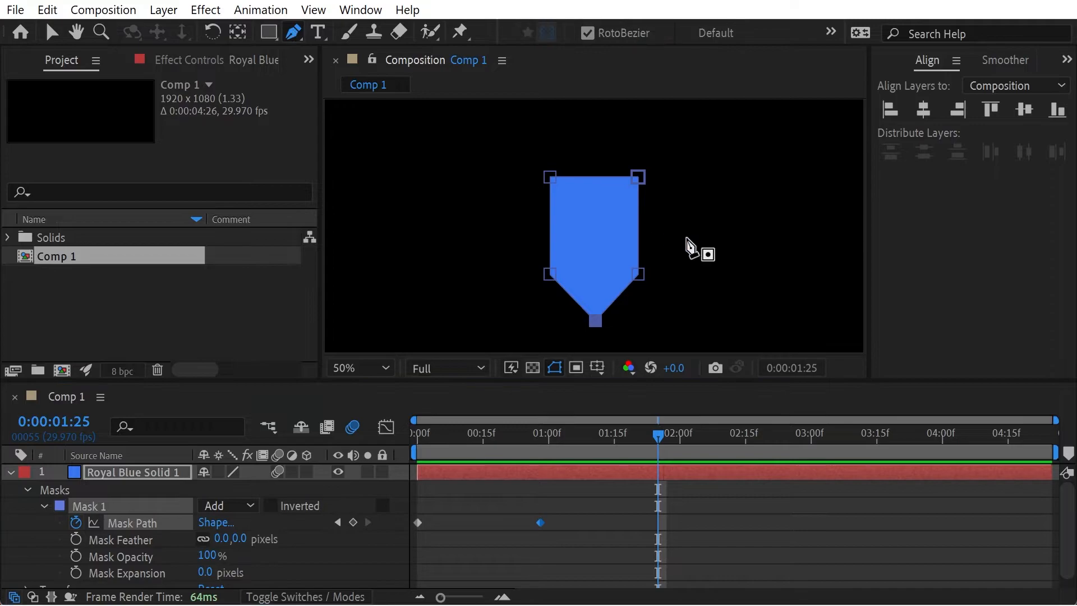
click(550, 217)
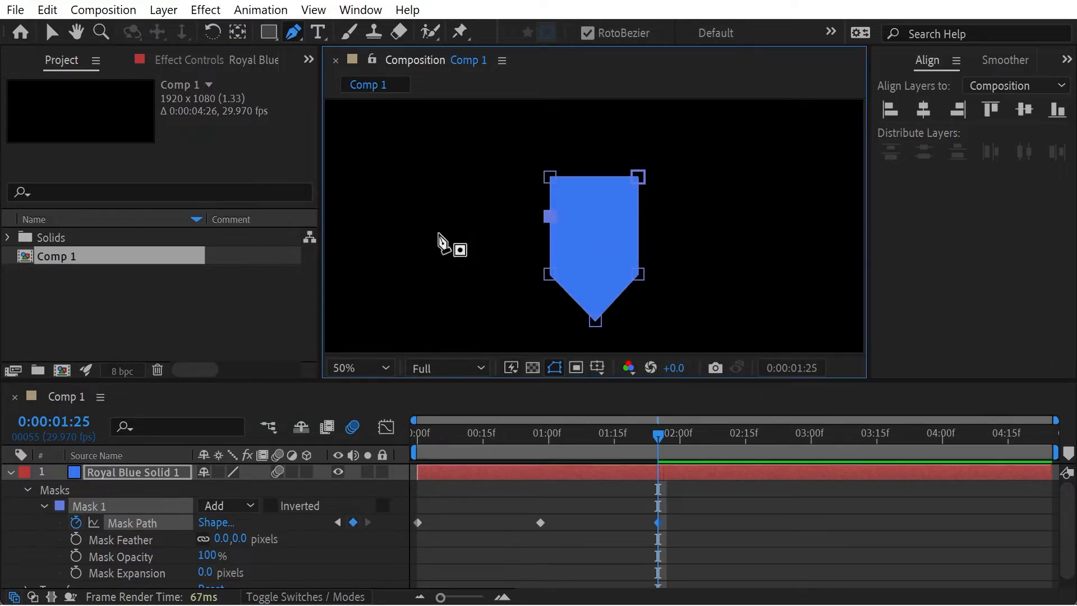
click(51, 33)
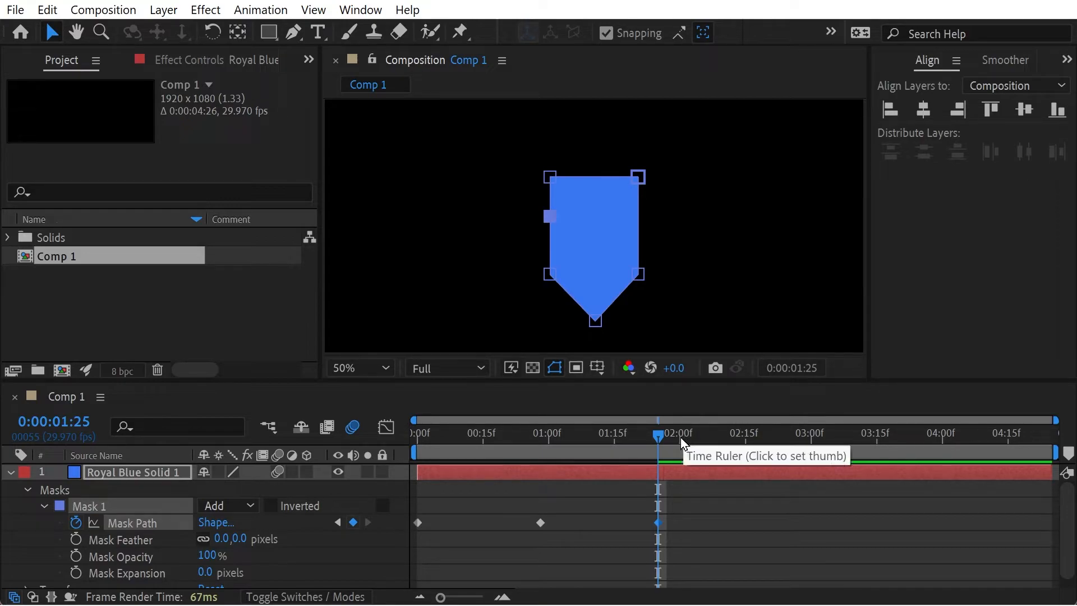
drag(550, 218, 447, 222)
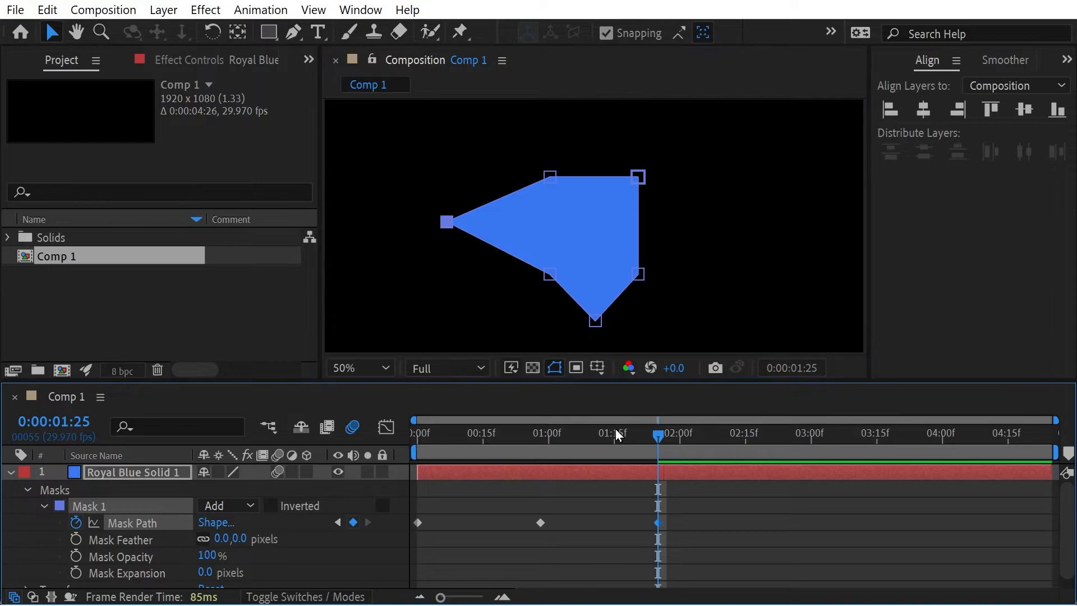
drag(657, 432, 580, 473)
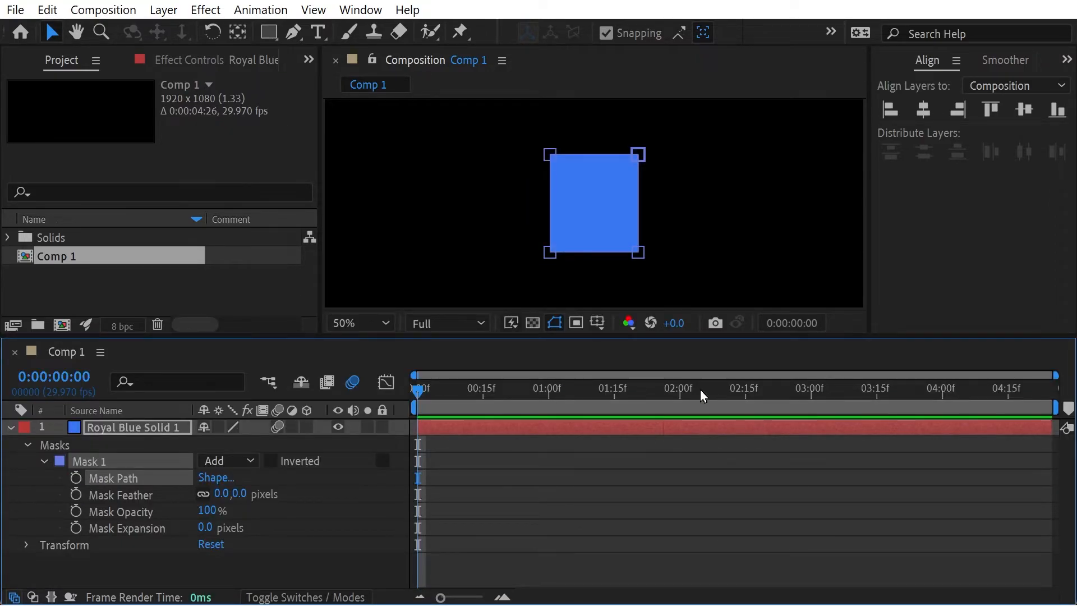
Step: Start Mask Path keyframing at 0:00:02:29, and at 0:00:01:26 stretch the square mask's bottom edge downward with free transform
drag(750, 384, 806, 397)
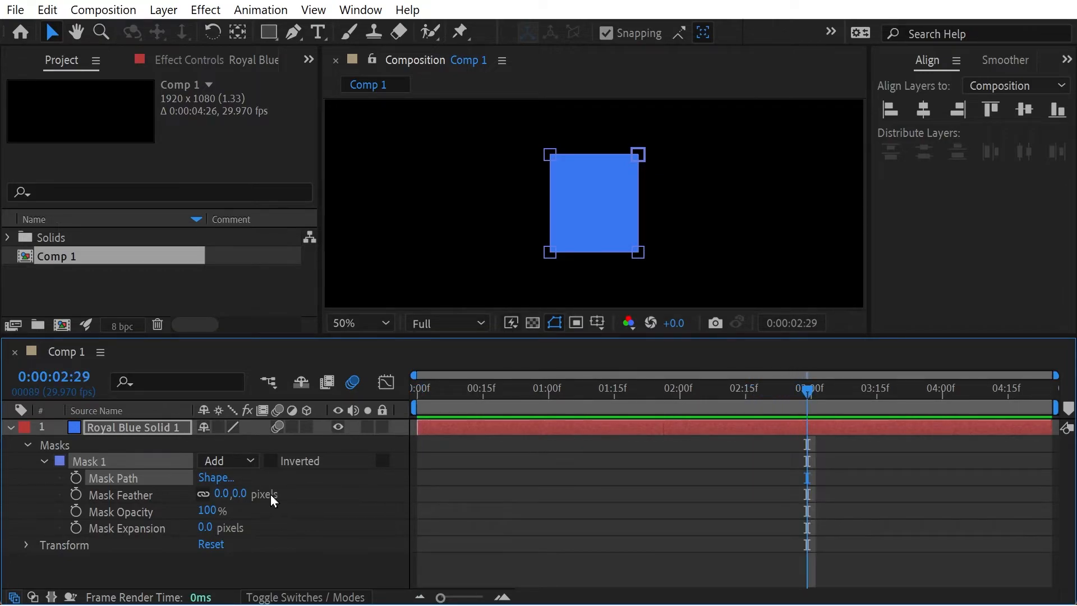
click(76, 479)
drag(727, 392, 667, 393)
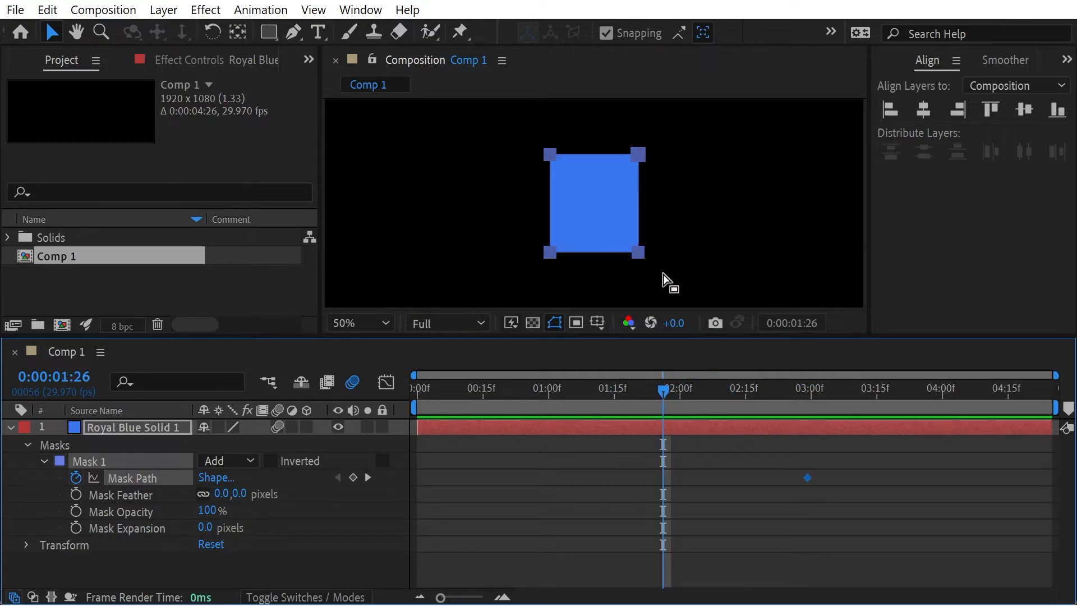
key(ctrl+t)
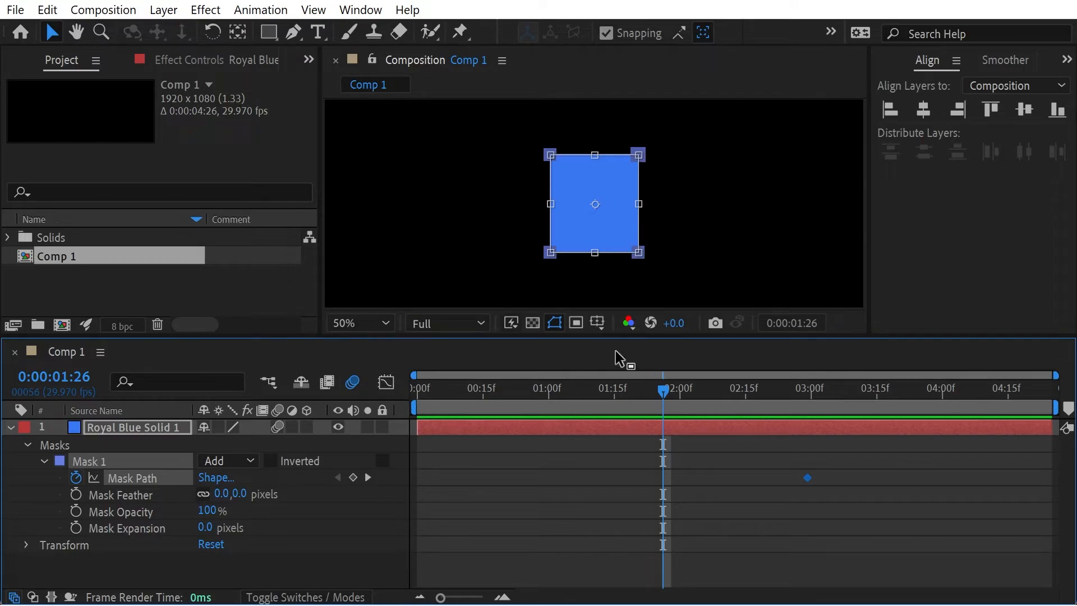
drag(607, 337, 608, 380)
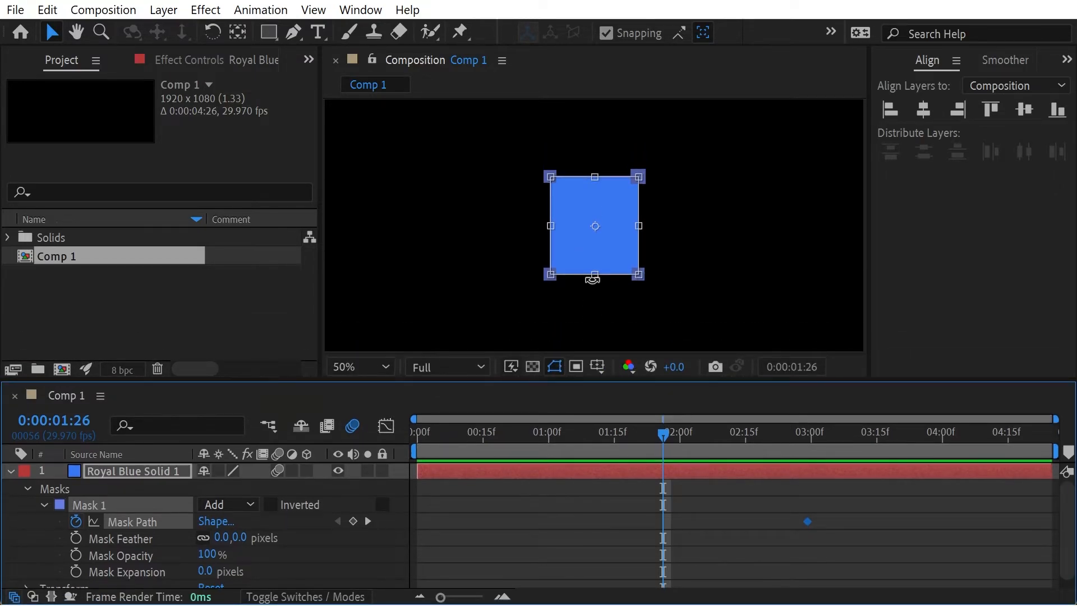
drag(594, 277, 600, 339)
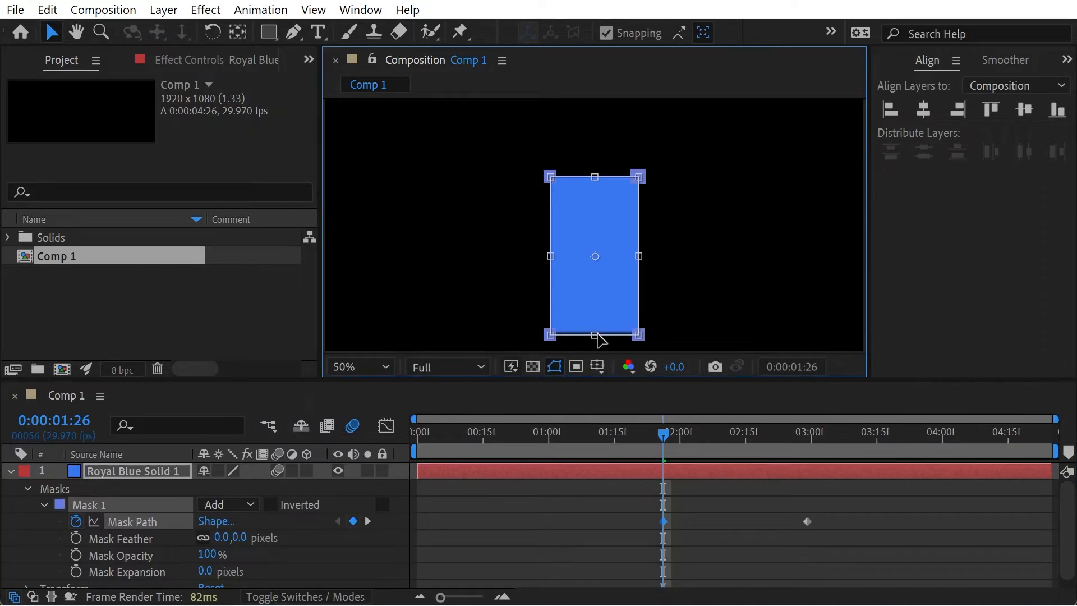
key(Return)
Step: At 0:00:01:00, free transform Mask 1 and stretch its top edge upward into a taller rectangle
drag(664, 434, 549, 437)
click(599, 201)
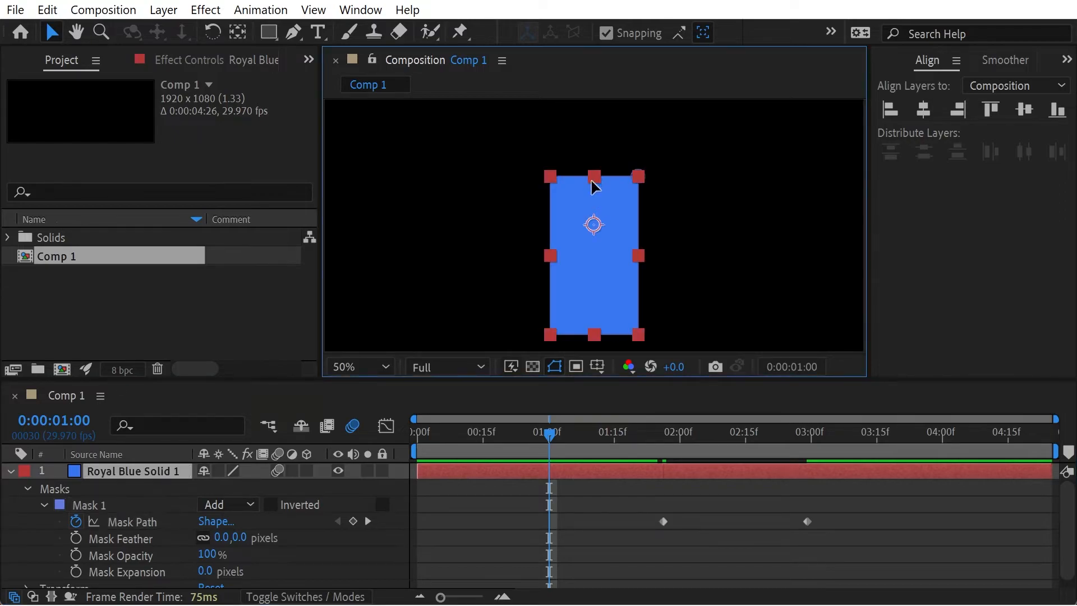
key(ctrl+t)
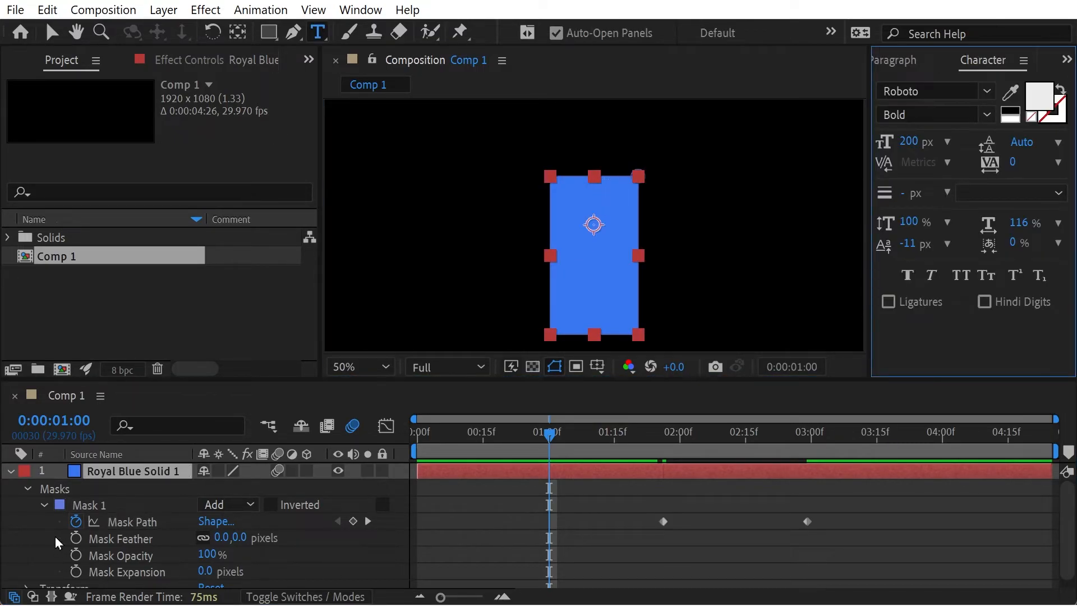
click(88, 506)
key(v)
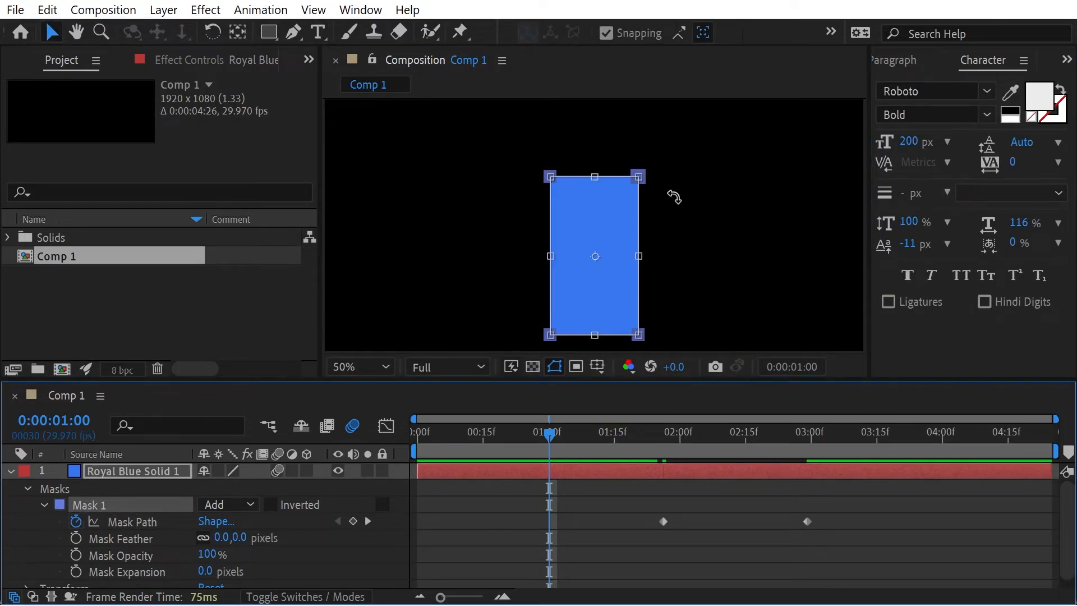
drag(596, 173, 596, 114)
Step: Play and scrub the mask animation to examine how the tall rectangle shrinks into the square
click(527, 431)
drag(549, 435, 493, 437)
key(h)
key(space)
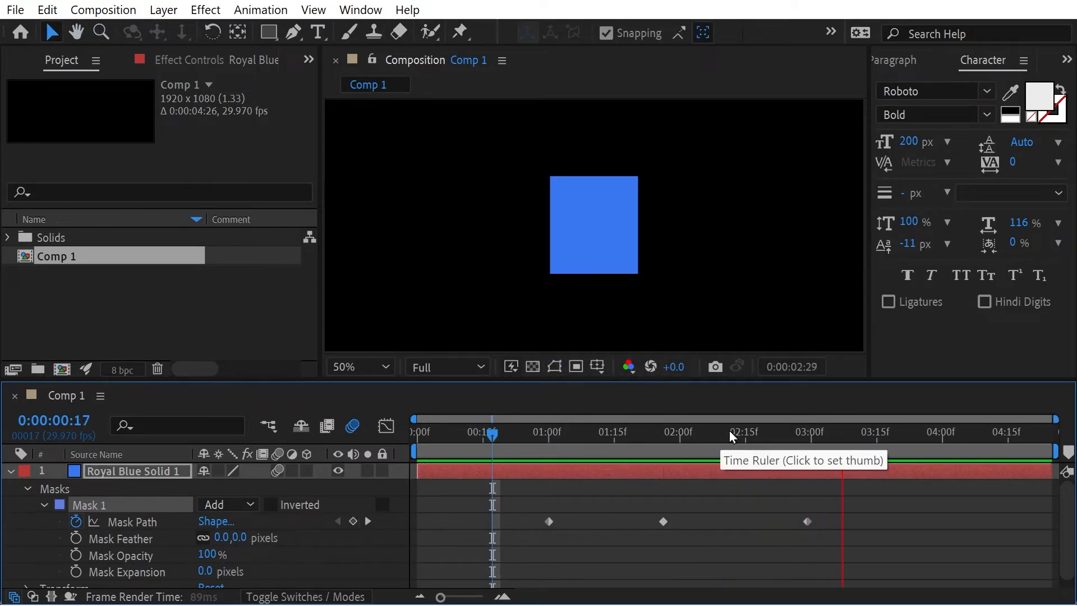
click(679, 436)
click(577, 434)
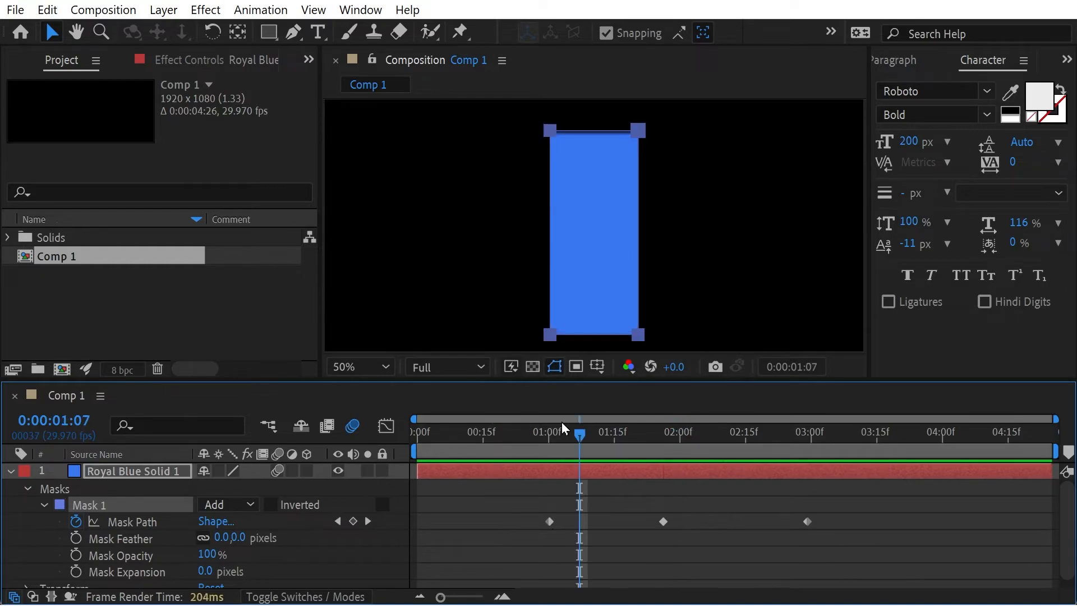
click(588, 436)
drag(588, 436, 759, 436)
Step: Start Mask Opacity keyframing at 0:00:01:00 with a value of 0%
drag(784, 471, 553, 446)
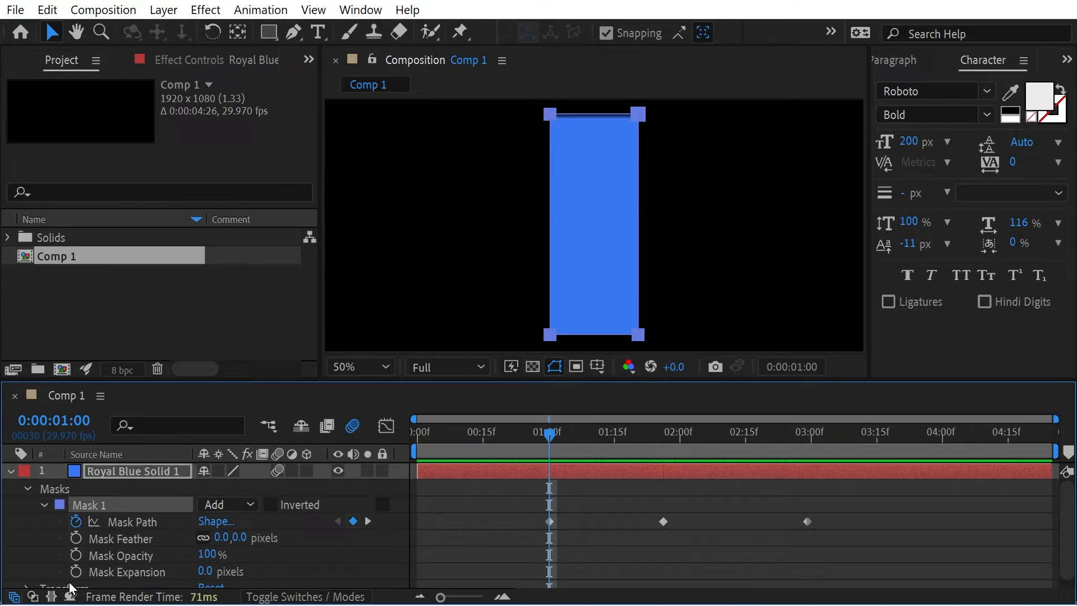
click(76, 556)
click(206, 554)
text(0)
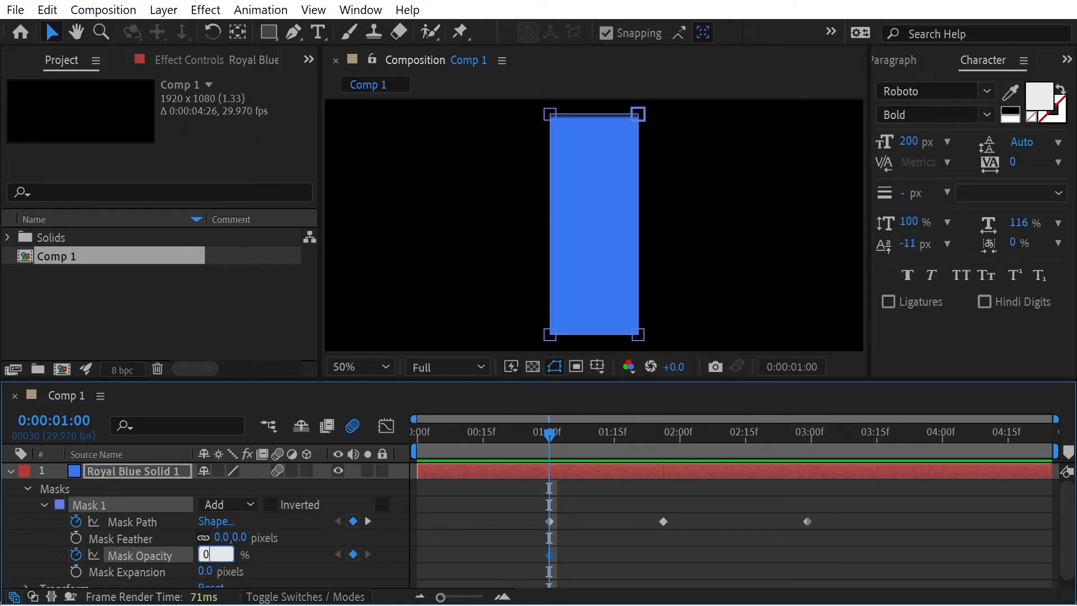
key(Return)
Step: Set Mask Opacity to 100% at 0:00:01:26 and deselect the layer
mouse_move(647, 443)
mouse_down()
mouse_move(688, 442)
mouse_move(665, 443)
mouse_up()
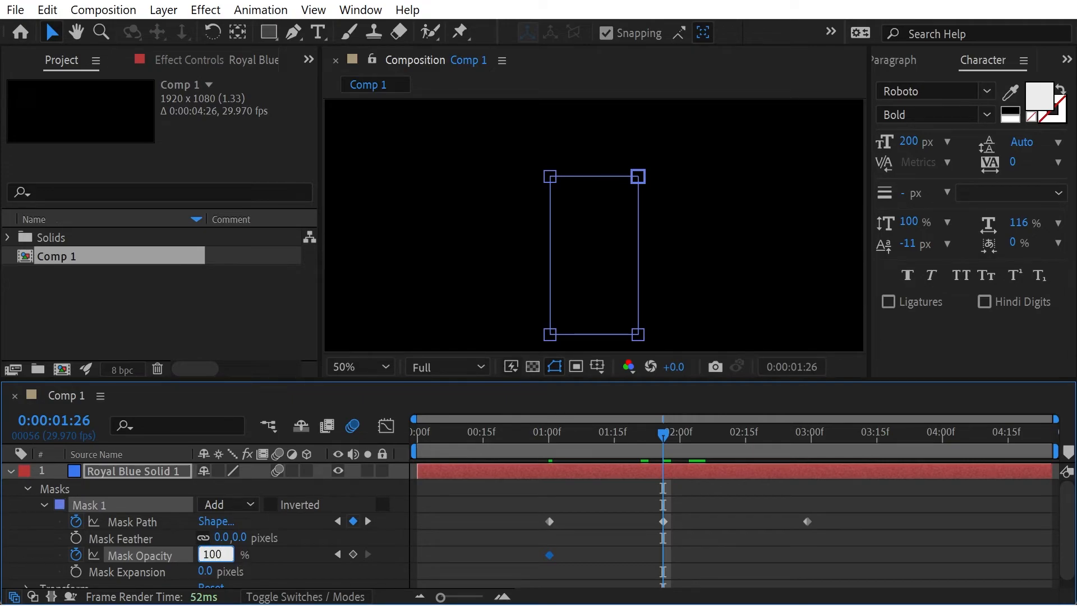
key(Return)
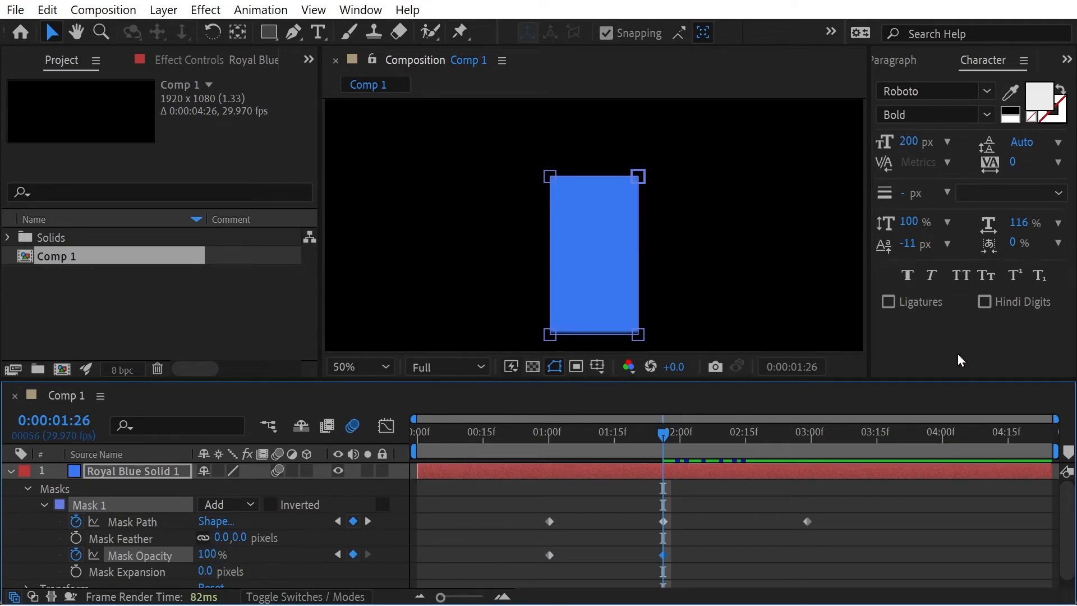
click(730, 503)
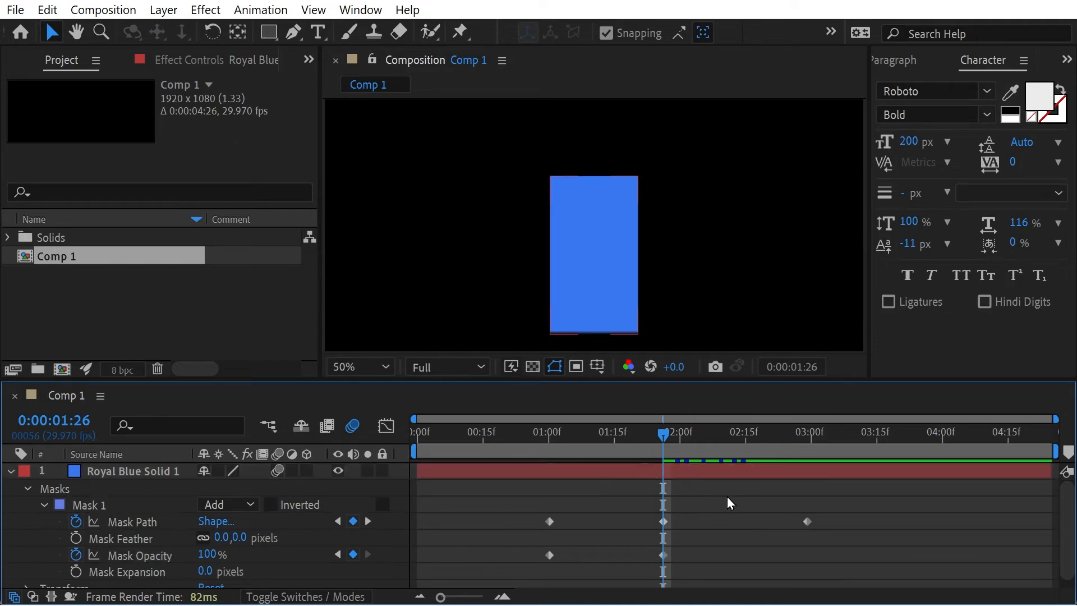
Step: Move the second Mask Opacity keyframe to about 0:00:02:06 and preview the fade from 0:00:00:20
drag(664, 556, 706, 556)
drag(668, 443, 509, 435)
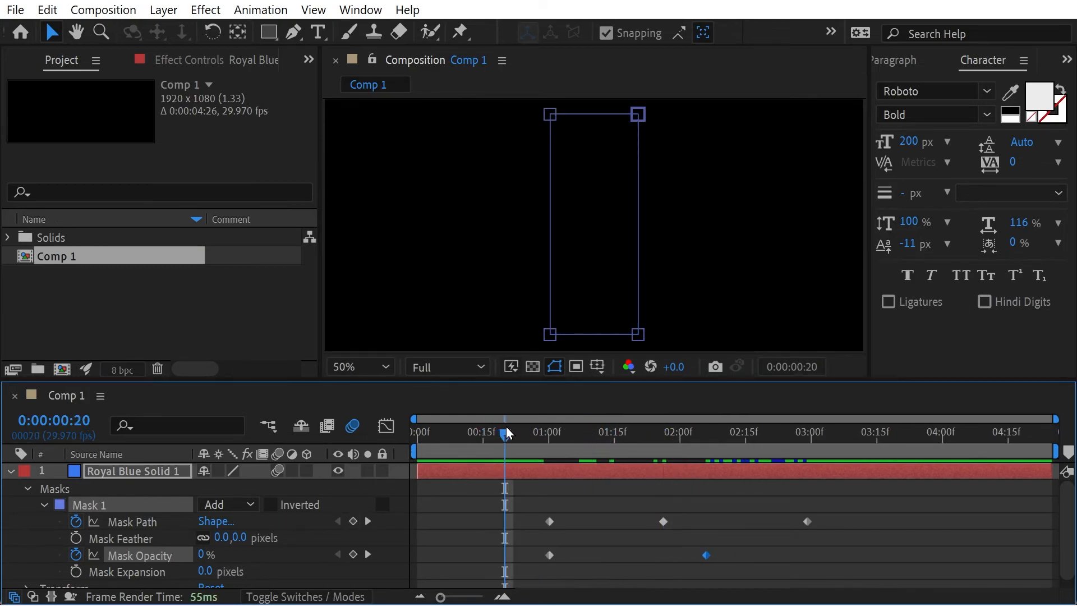
key(space)
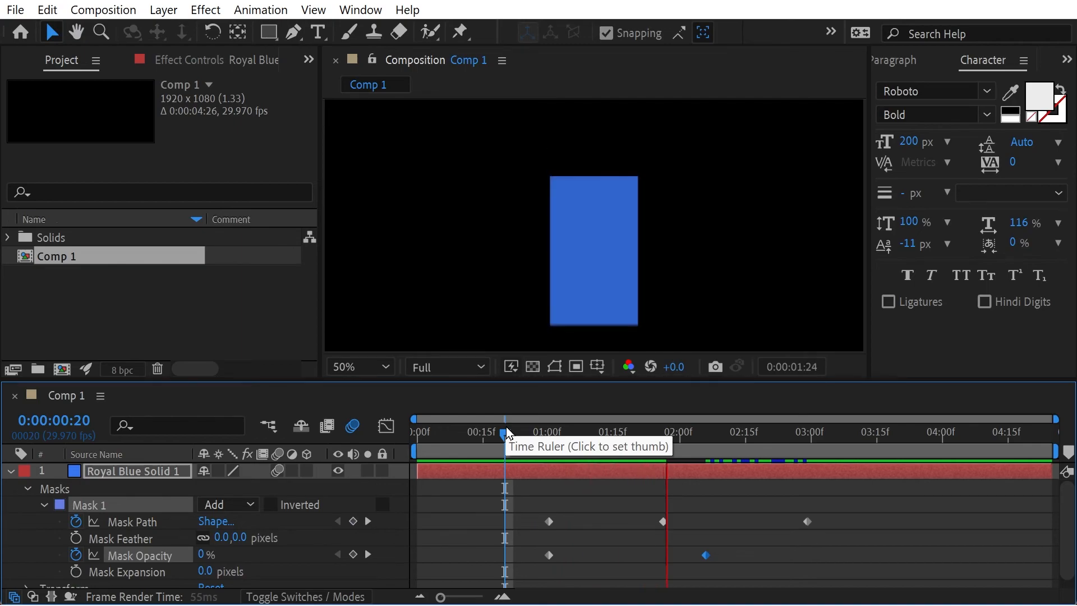
key(space)
Step: Move the last Mask Path keyframe to about 0:00:02:21 and the last Mask Opacity keyframe to about 0:00:02:10, then preview the animation
drag(808, 522, 772, 522)
drag(708, 556, 724, 556)
drag(583, 447, 525, 447)
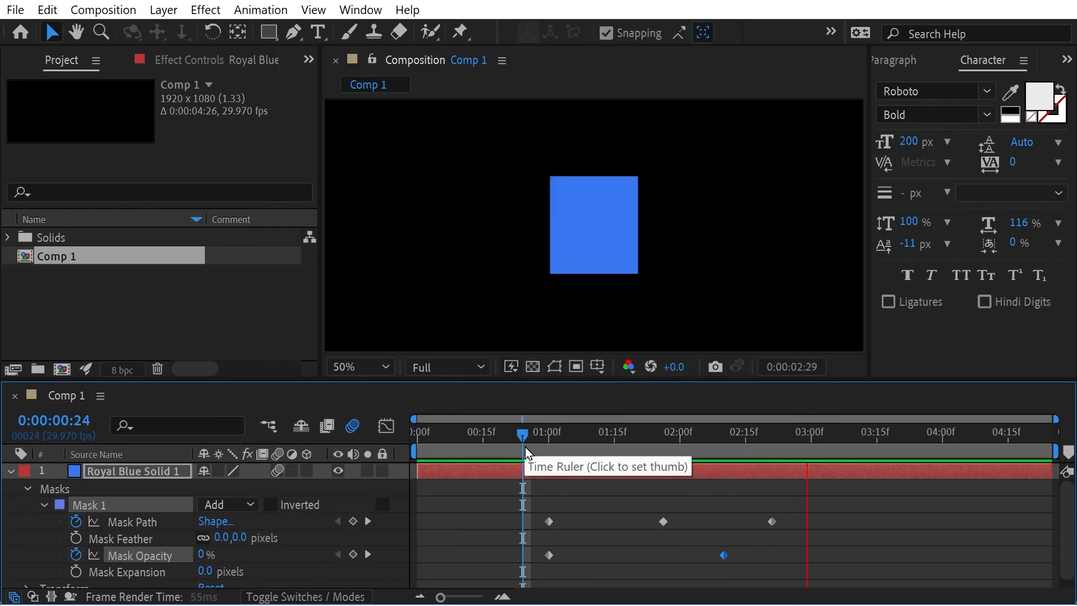
drag(546, 436, 537, 435)
key(space)
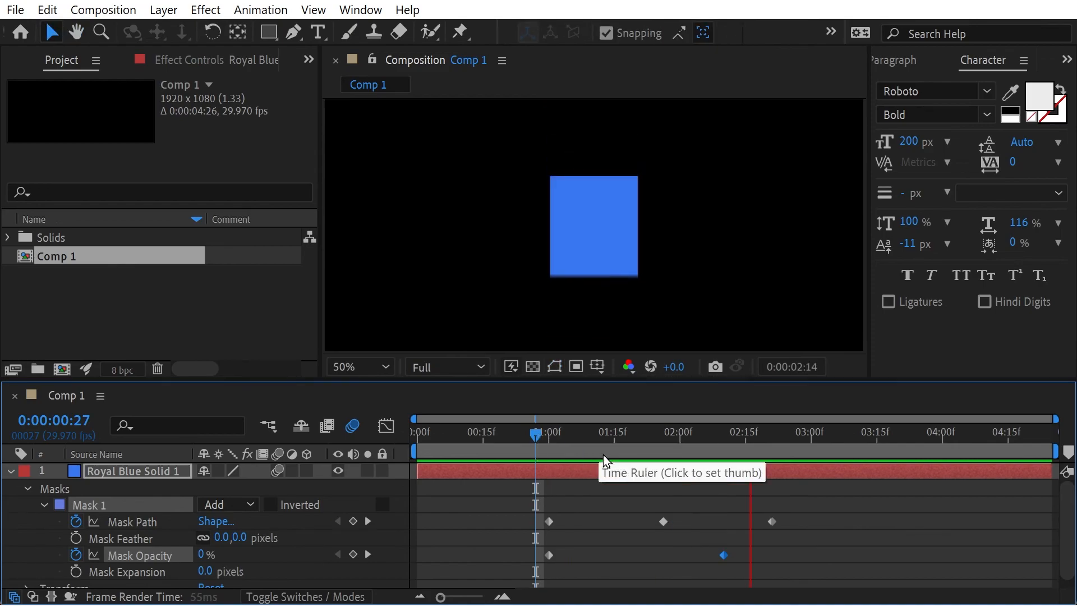
key(space)
Step: Move the second and third Mask Path keyframes to about 0:00:01:13 and 0:00:01:25, the last Mask Opacity keyframe to about 0:00:01:21, and preview
click(663, 521)
drag(662, 521, 606, 521)
drag(722, 559, 641, 558)
drag(772, 522, 663, 526)
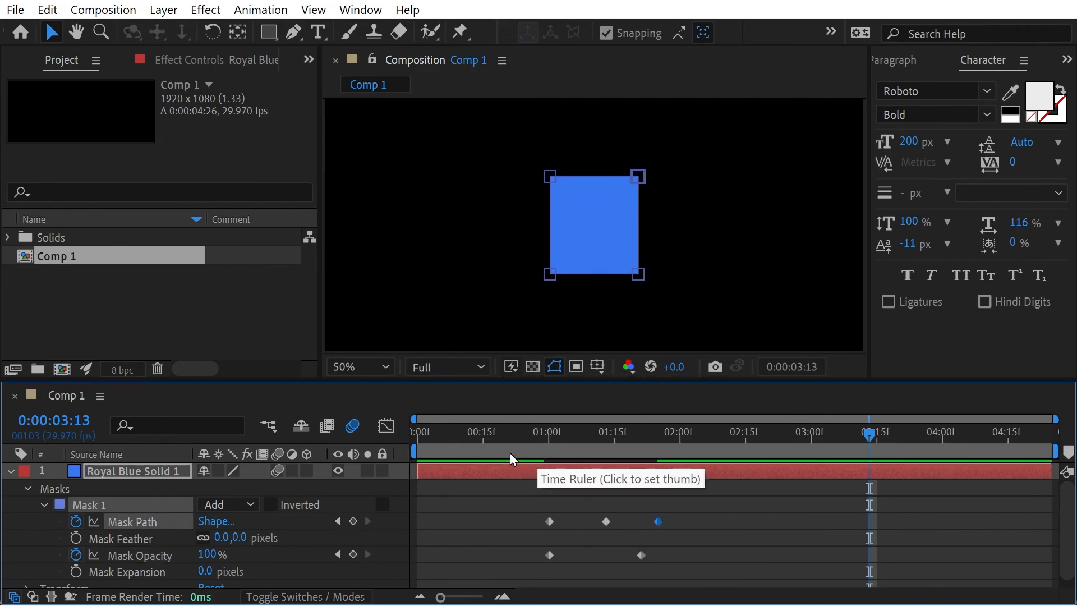
click(534, 448)
drag(534, 448, 528, 448)
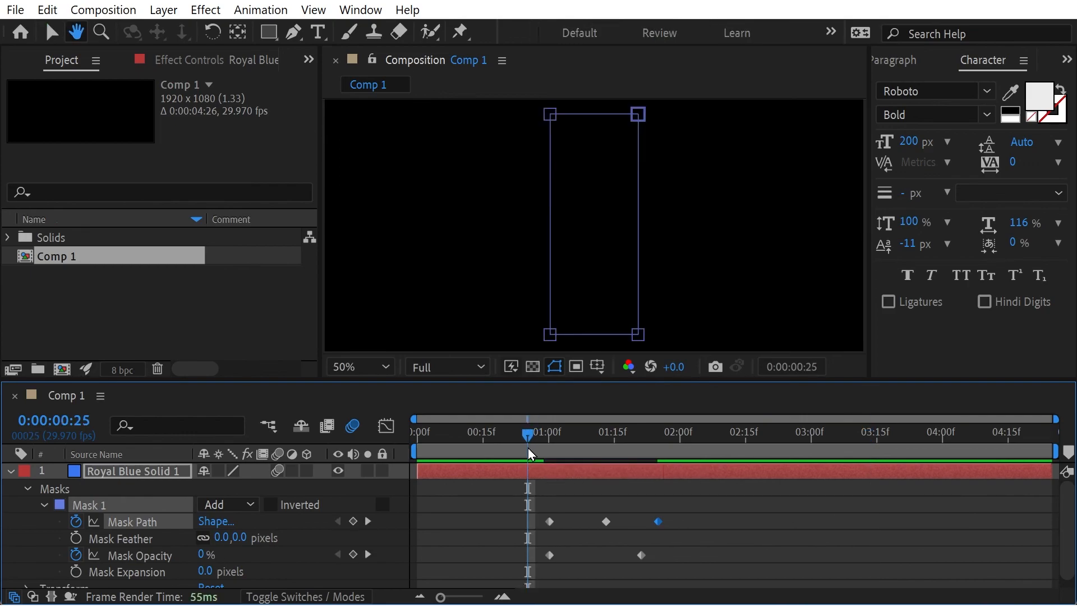
key(space)
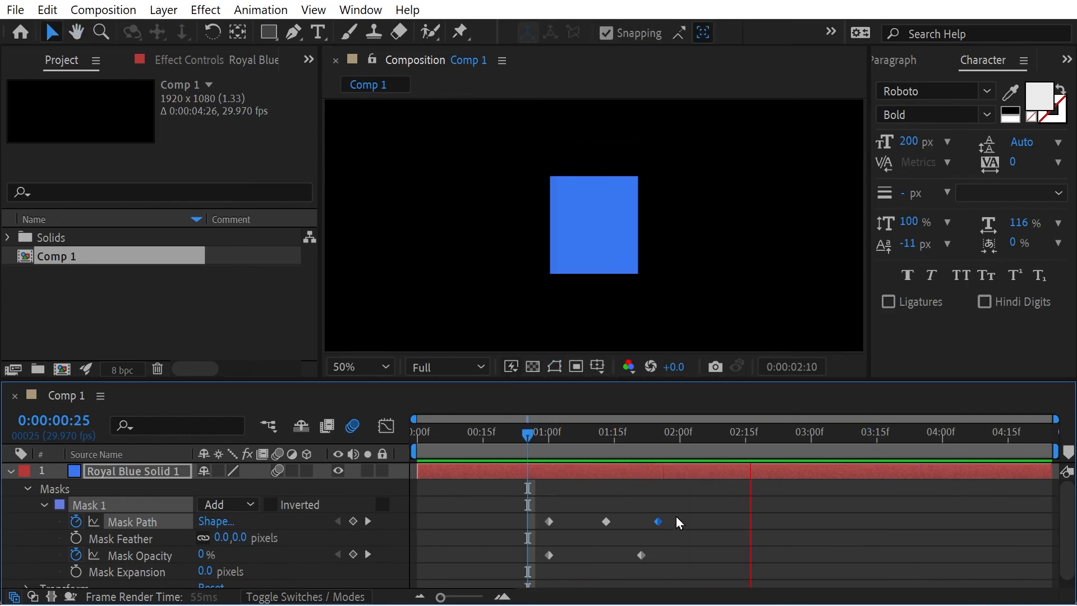
click(597, 453)
key(space)
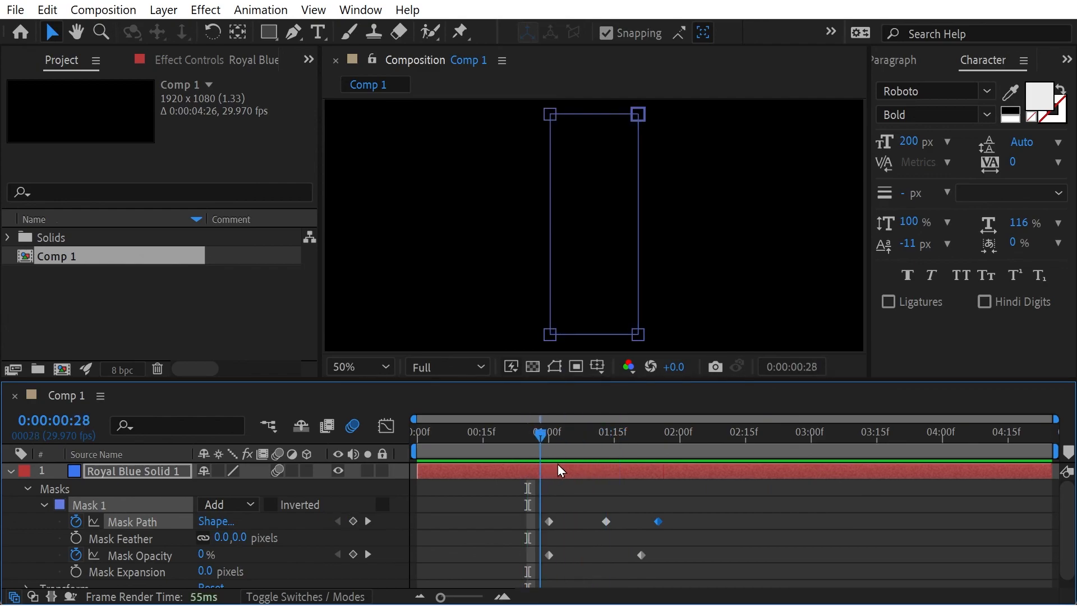